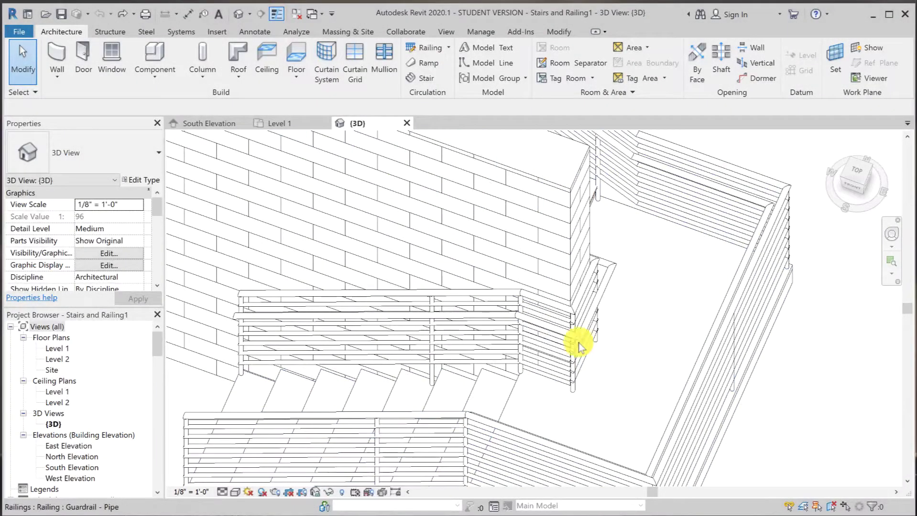
# Select the guardrail and duplicate its Guardrail - Pipe railing type.
pyautogui.click(580, 337)
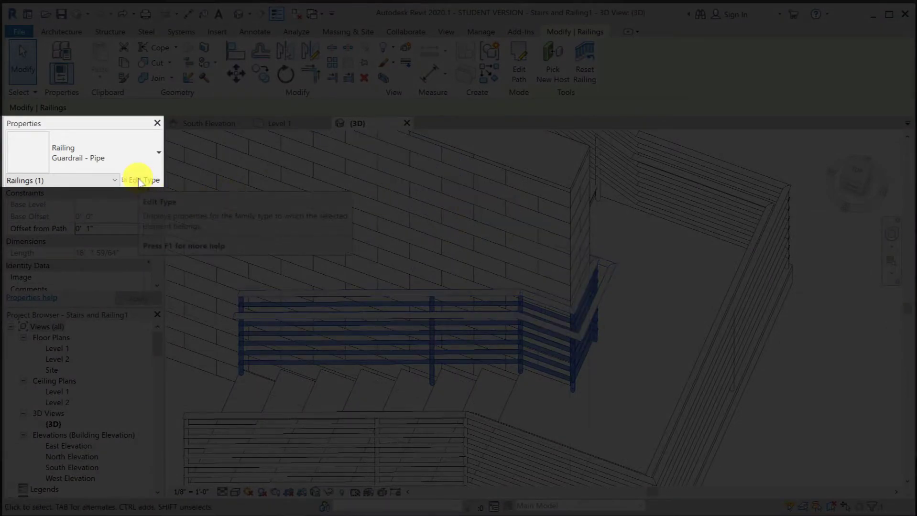
pyautogui.click(139, 180)
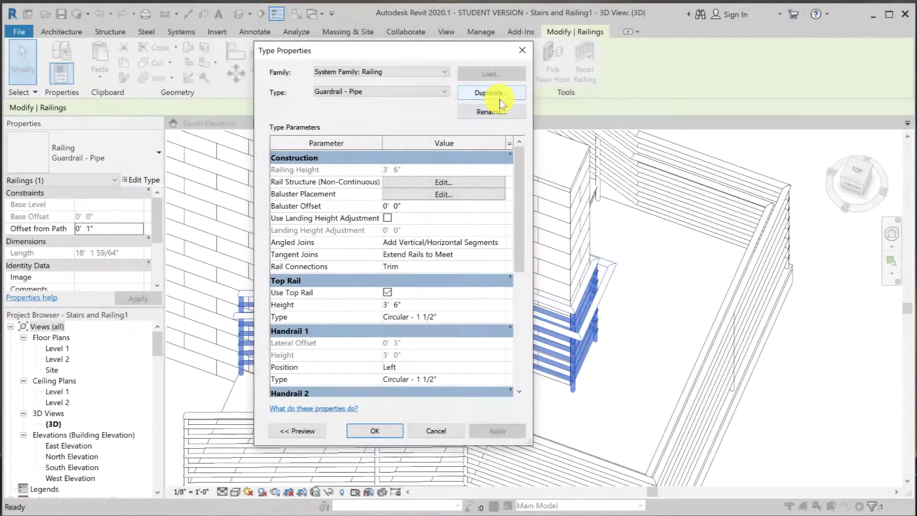
pyautogui.click(500, 98)
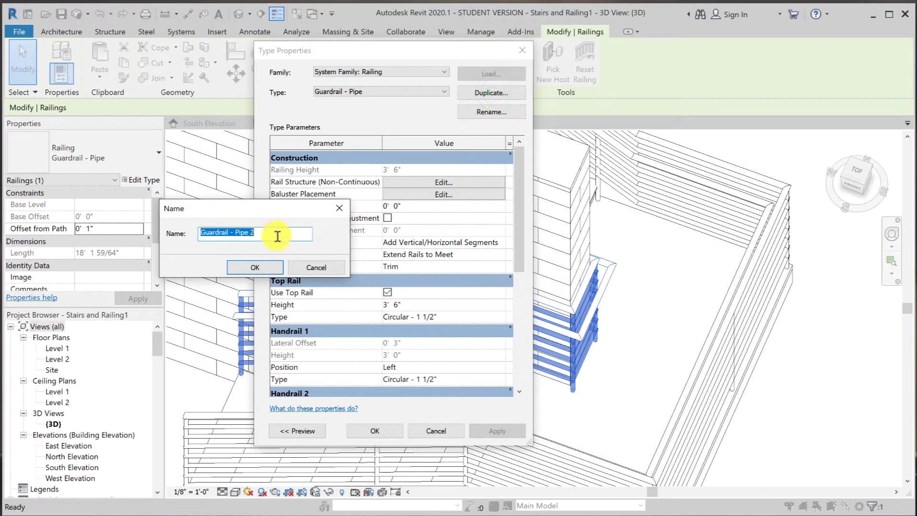
# Name the new railing type 'Handrail- Pipe Wall Mounted'.
pyautogui.moveTo(229, 233); pyautogui.dragTo(176, 235)
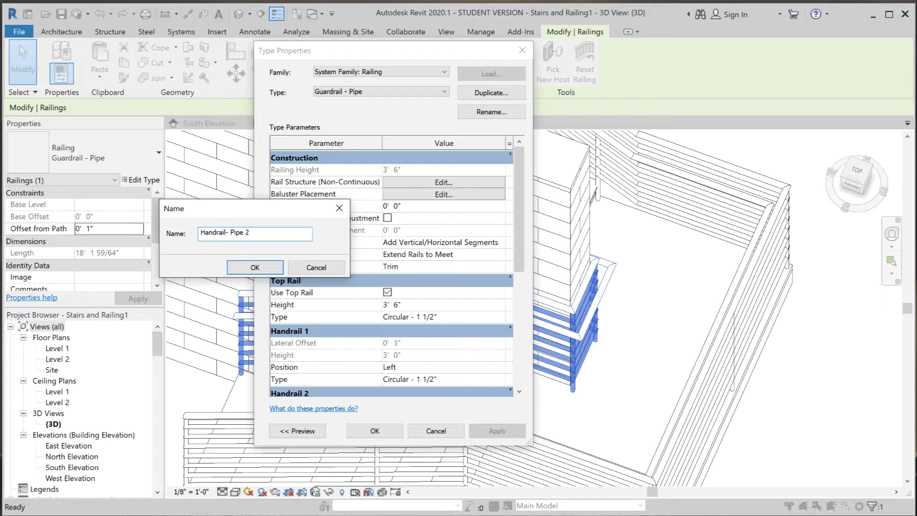
pyautogui.write('Handrail')
pyautogui.click(252, 232)
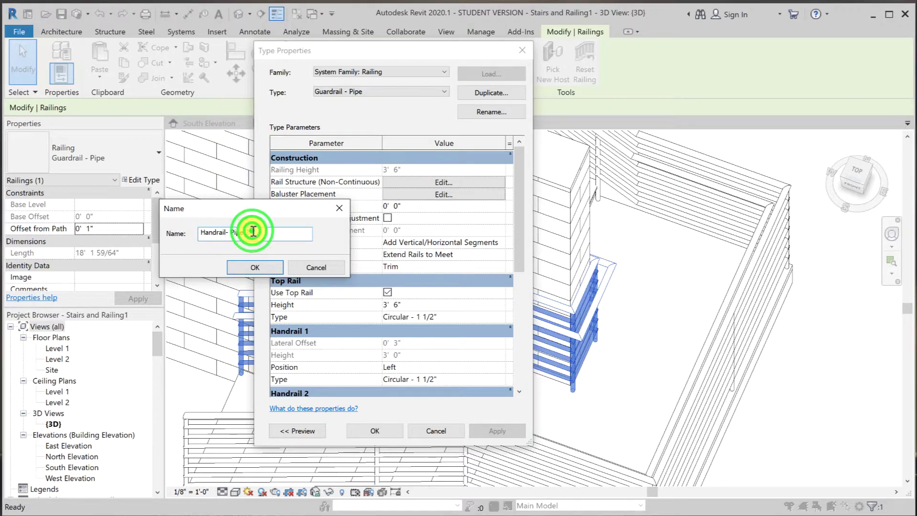
pyautogui.press('BackSpace')
pyautogui.write('Wall mounted')
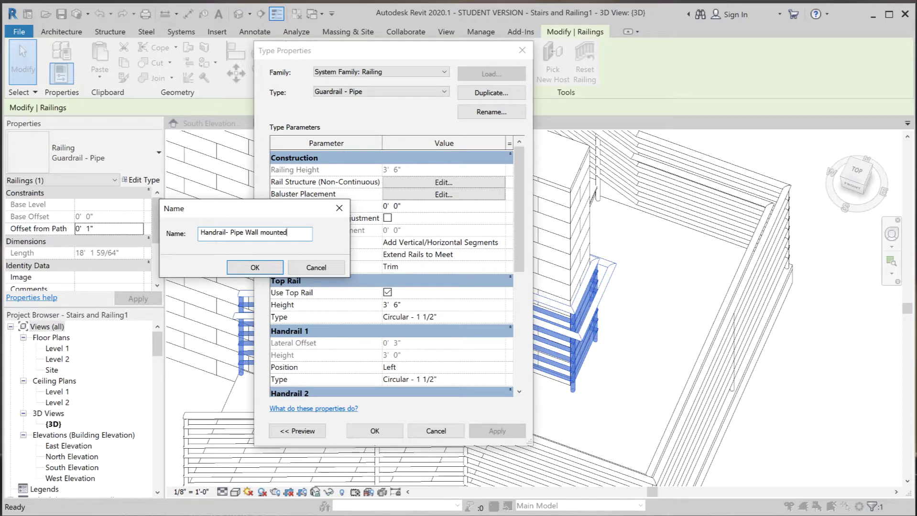
pyautogui.click(267, 233)
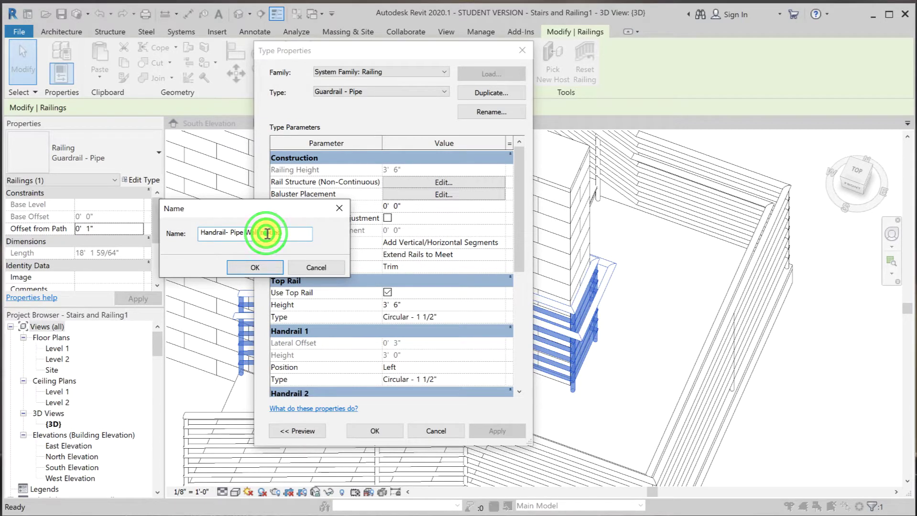
pyautogui.press('BackSpace')
pyautogui.write('Mounted')
pyautogui.click(262, 266)
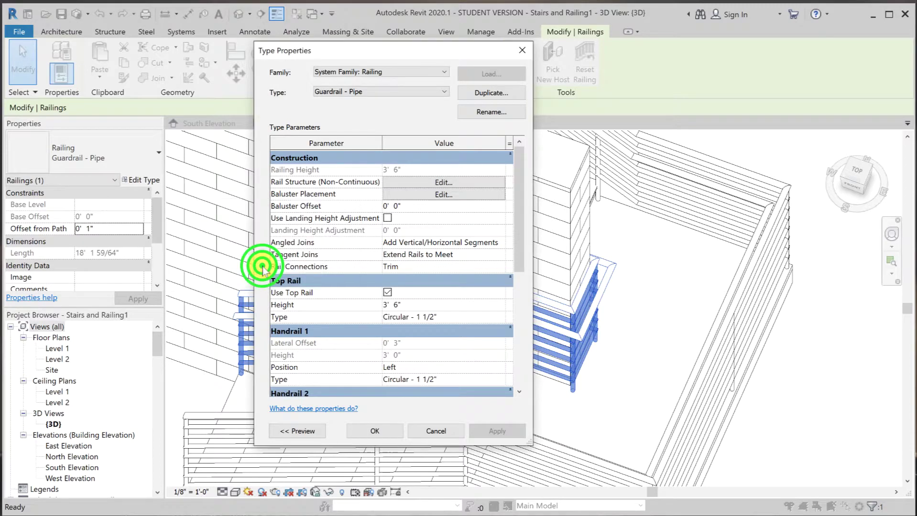
# Delete all intermediate rails from the Rail Structure, apply the type, and deselect the railing.
pyautogui.moveTo(383, 53); pyautogui.dragTo(723, 81)
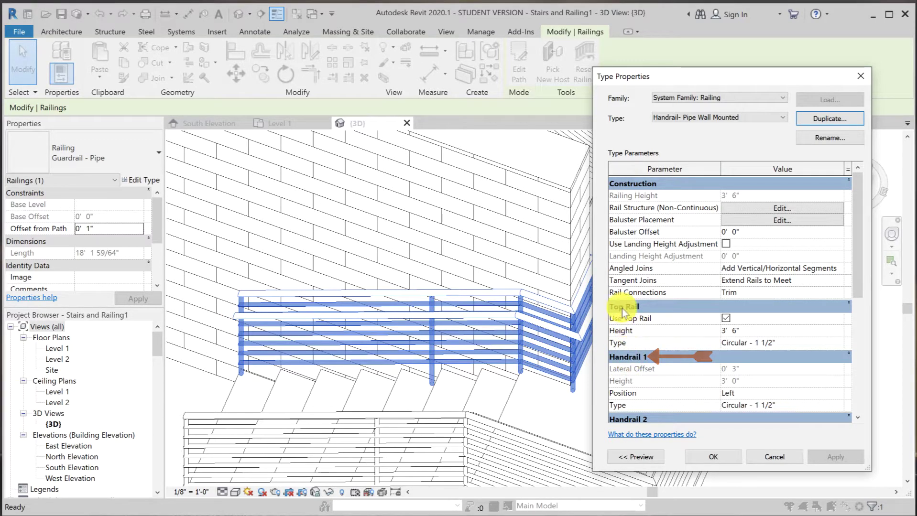
pyautogui.click(767, 208)
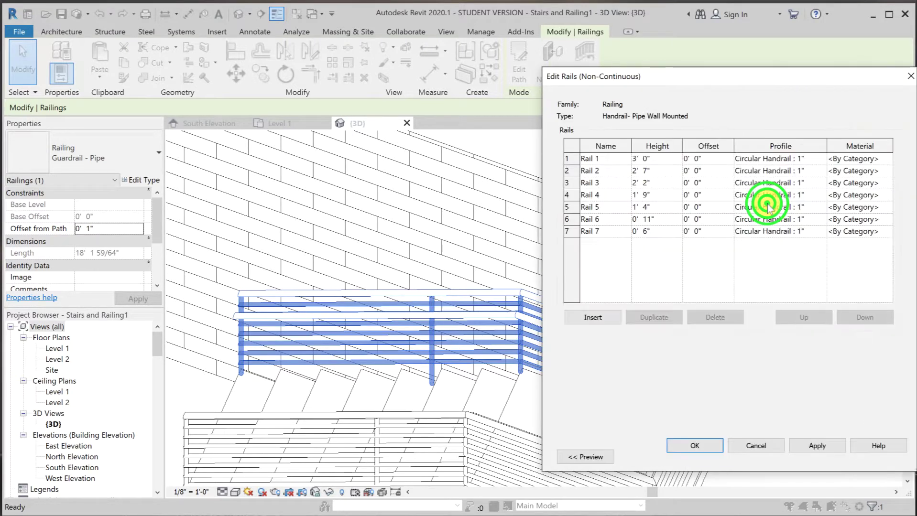
pyautogui.click(569, 158)
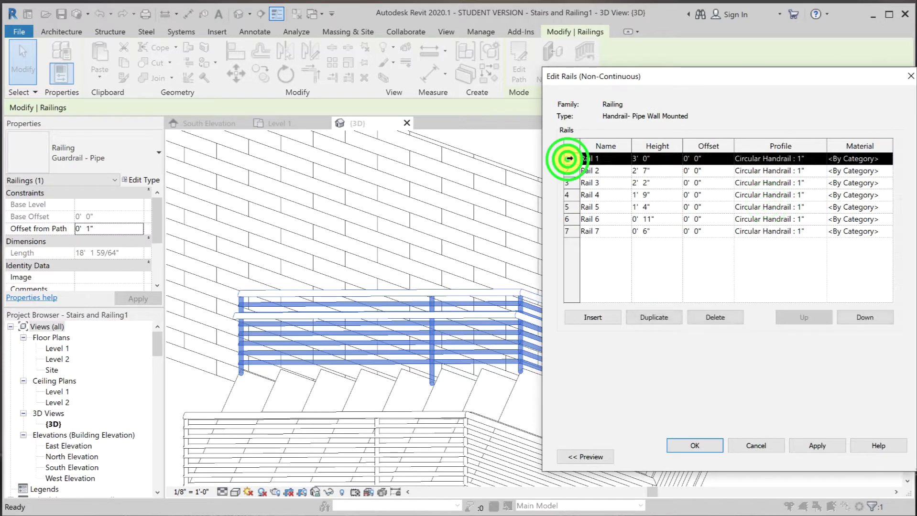
pyautogui.click(717, 318)
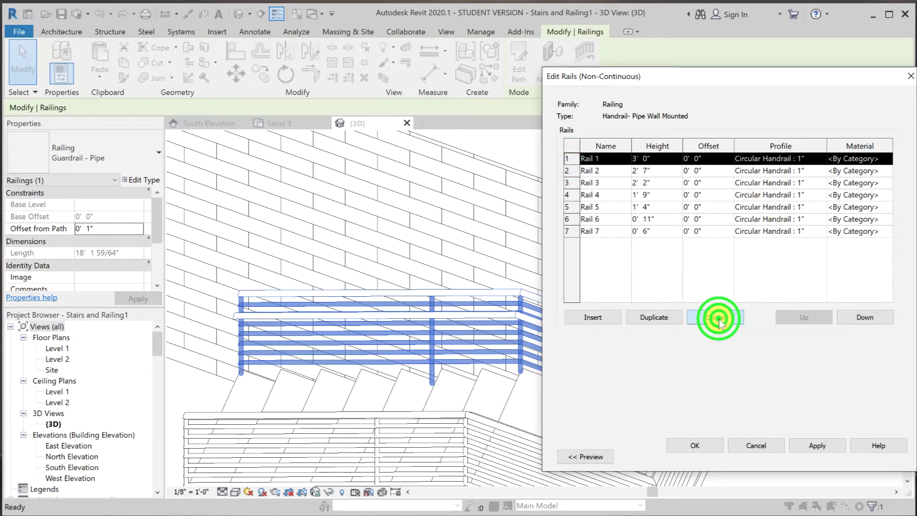
pyautogui.click(717, 318)
pyautogui.click(717, 318)
pyautogui.click(717, 318)
pyautogui.click(717, 317)
pyautogui.click(717, 318)
pyautogui.click(717, 318)
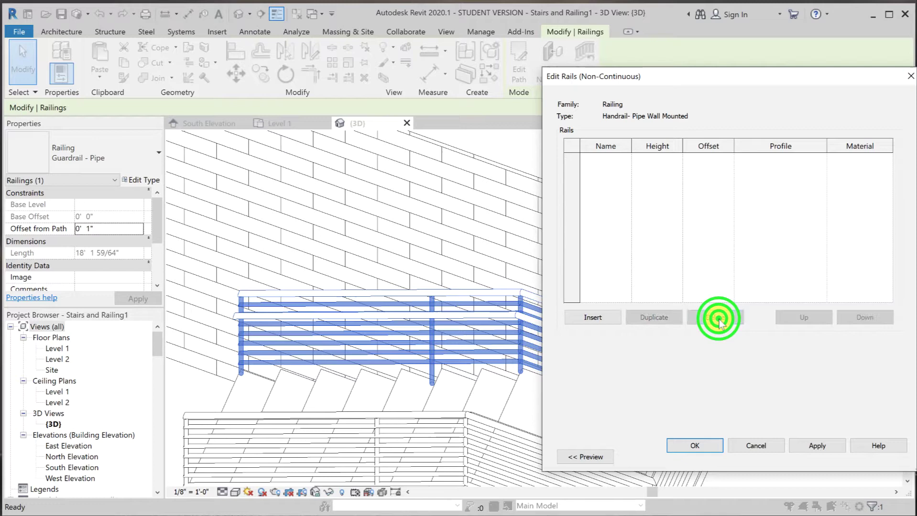
pyautogui.click(701, 449)
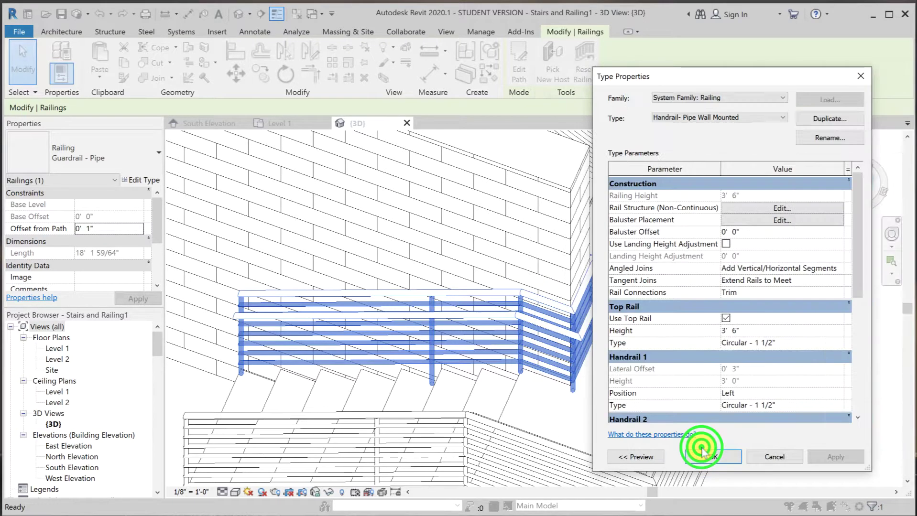
pyautogui.click(708, 456)
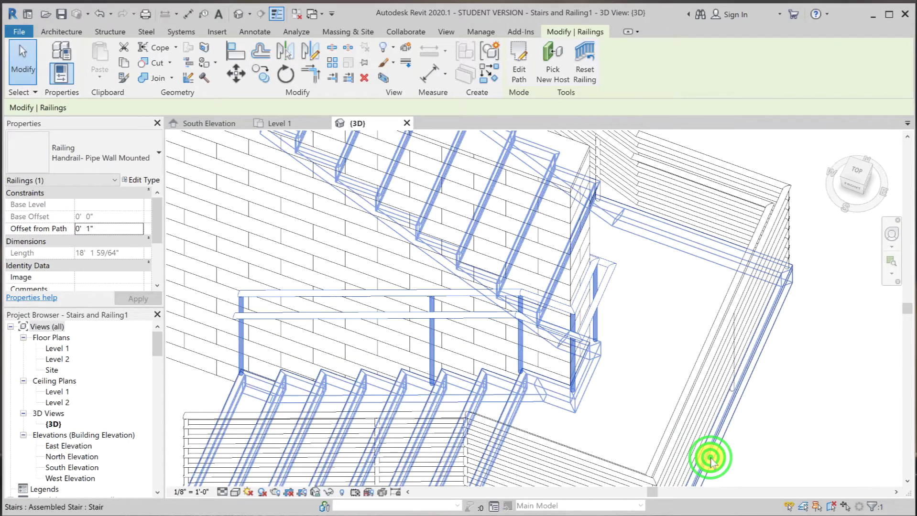
pyautogui.click(826, 466)
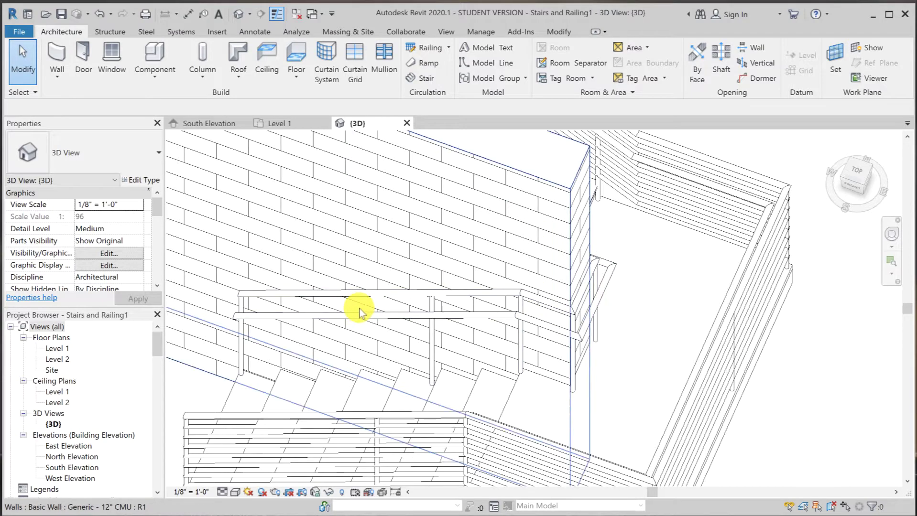
# Set the wall-mounted handrail's regular baluster family to None.
pyautogui.click(383, 294)
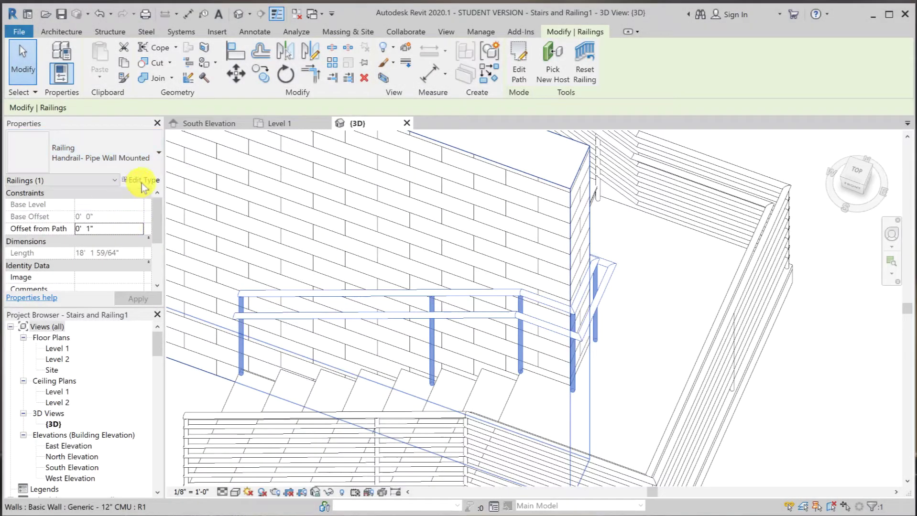
pyautogui.click(142, 180)
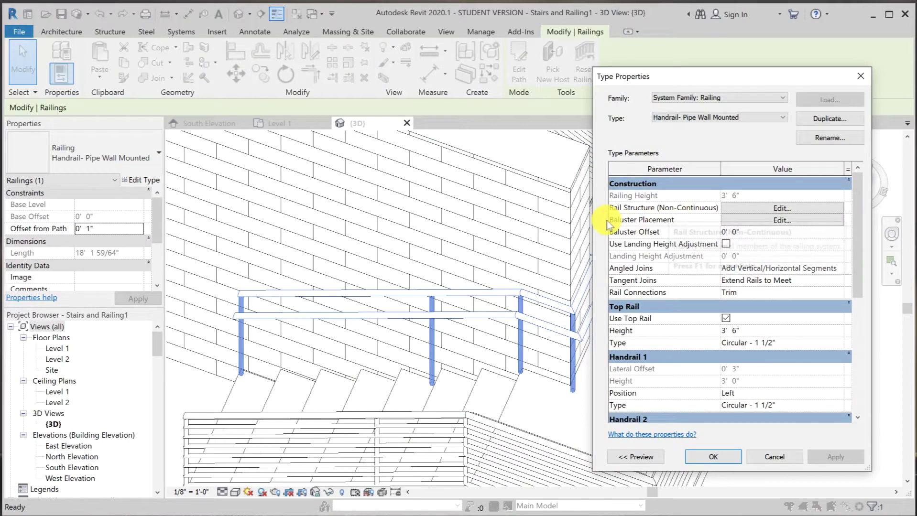
pyautogui.click(768, 223)
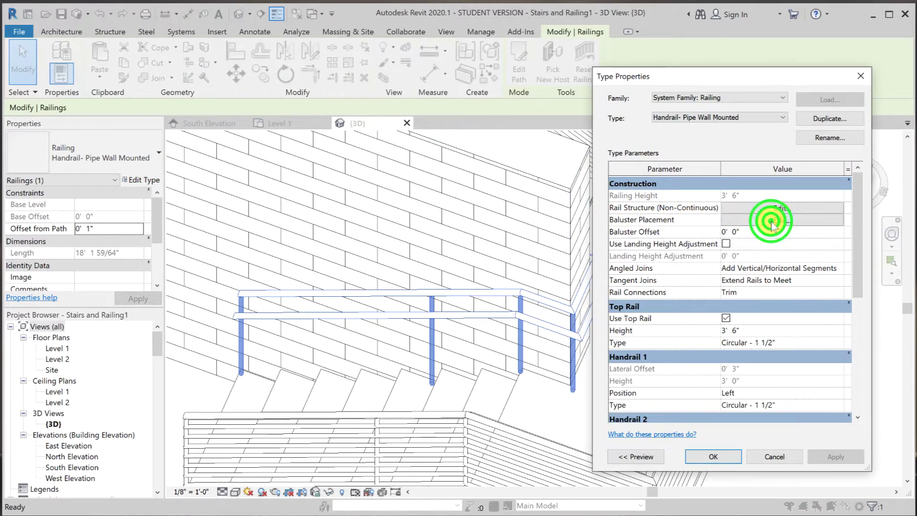
pyautogui.click(632, 170)
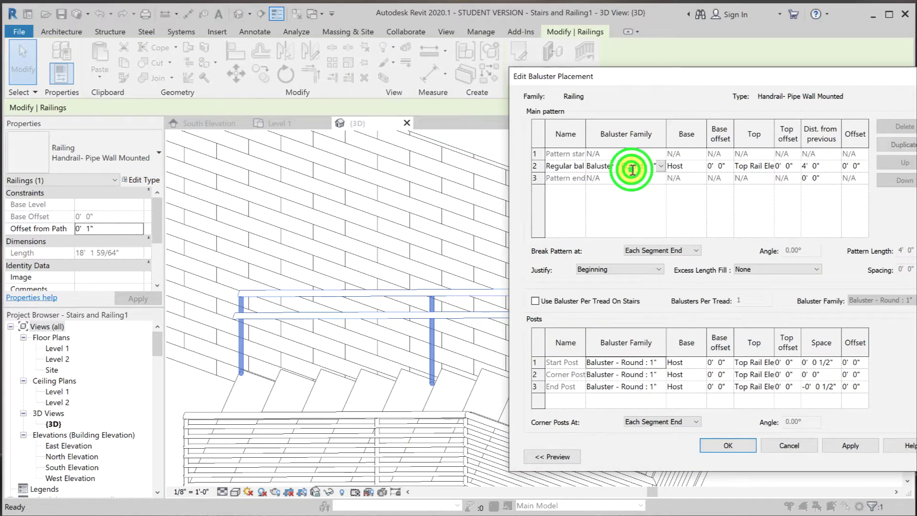
pyautogui.click(662, 167)
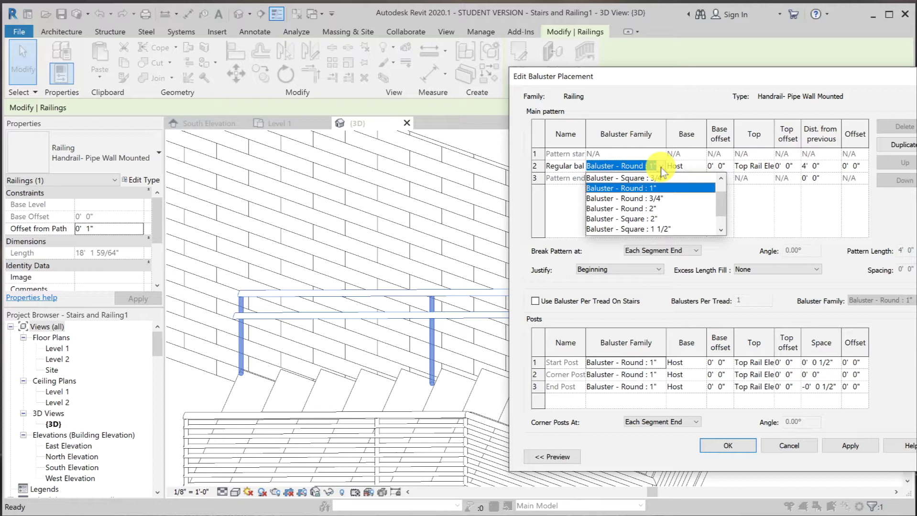
pyautogui.scroll(1, 688, 205)
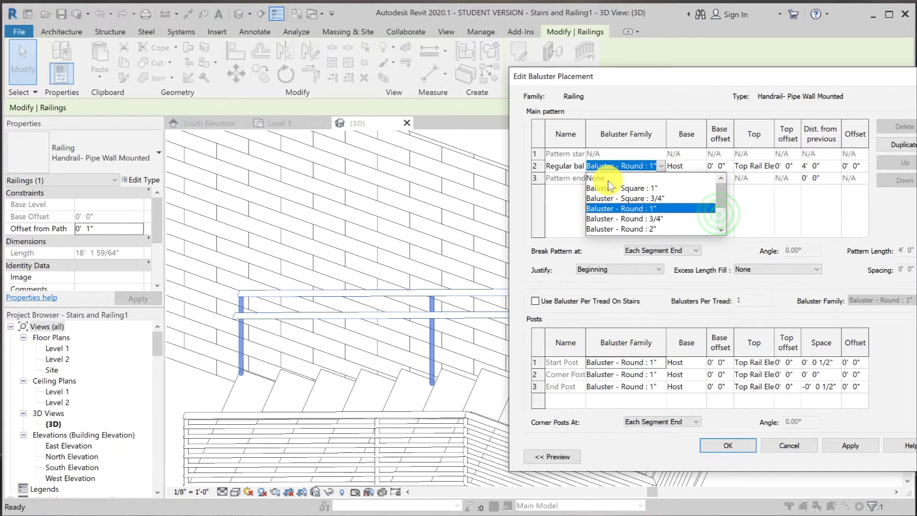
pyautogui.click(608, 180)
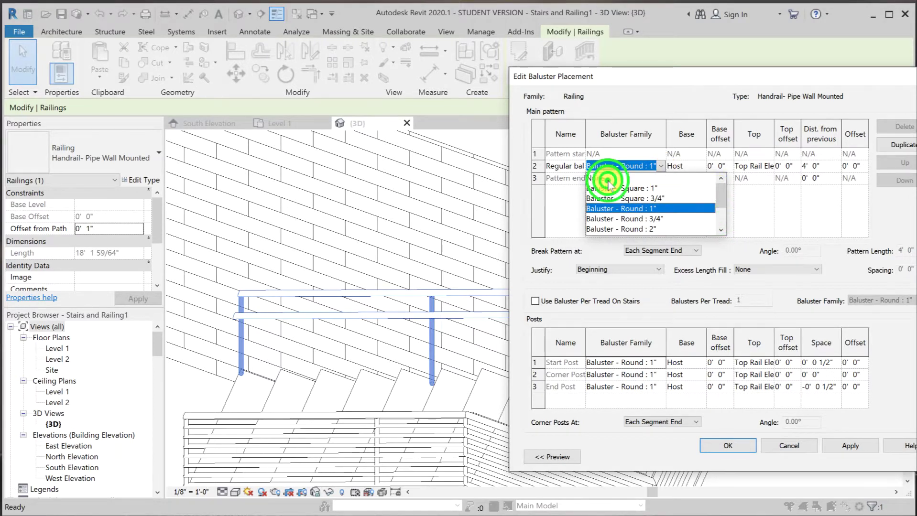
# Set the start, corner and end posts to None and confirm the type changes.
pyautogui.click(649, 365)
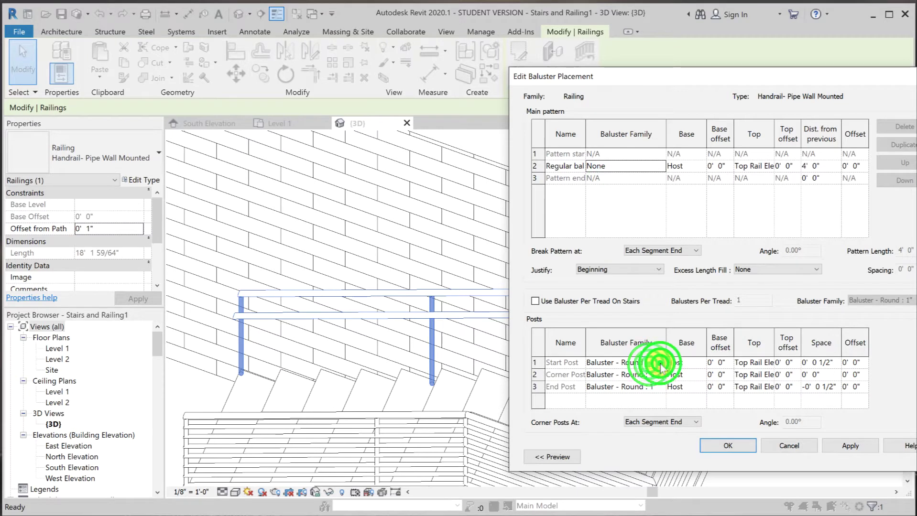
pyautogui.click(721, 393)
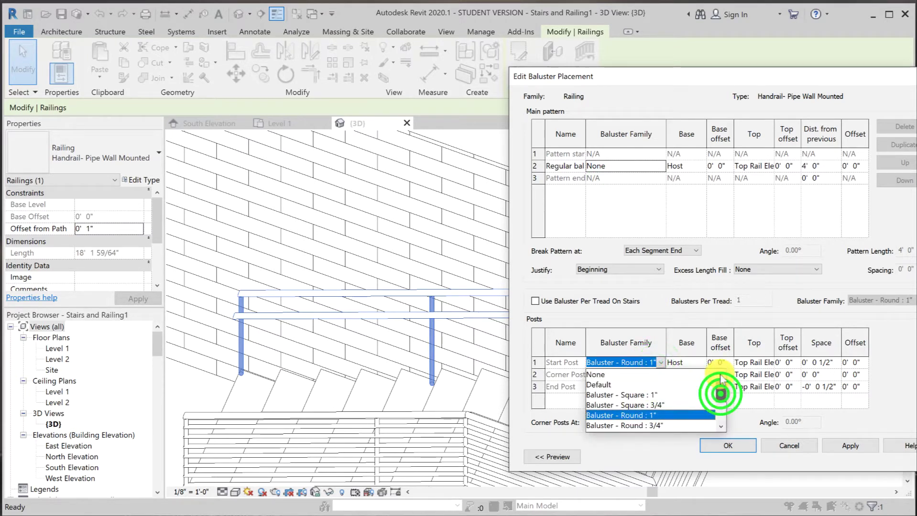
pyautogui.click(652, 374)
pyautogui.click(659, 376)
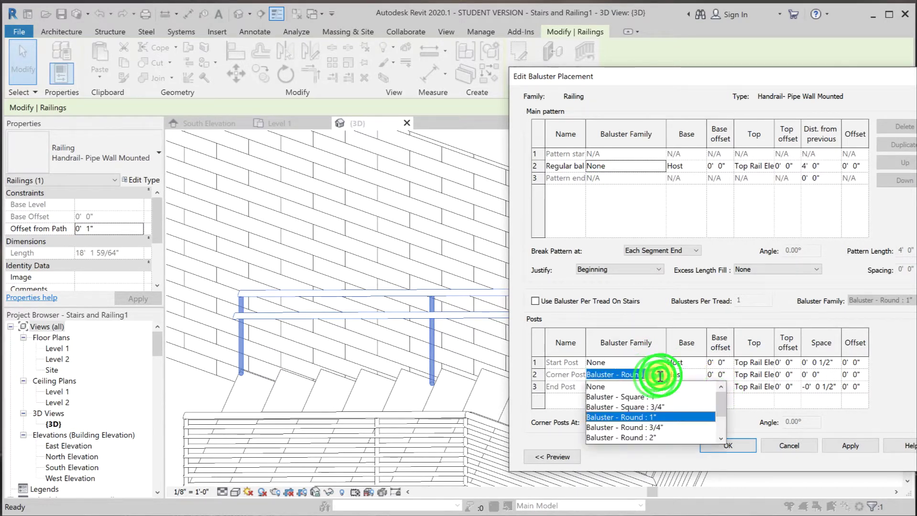
pyautogui.click(606, 386)
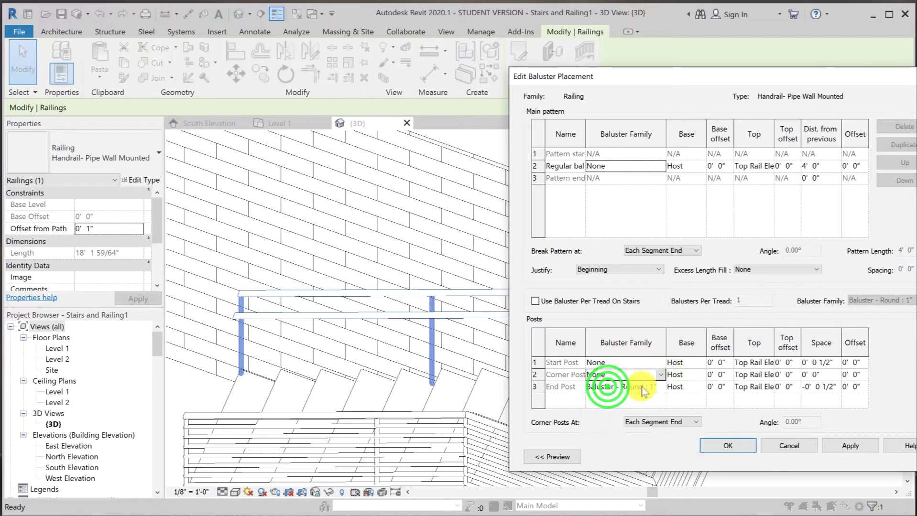
pyautogui.click(648, 387)
pyautogui.click(614, 400)
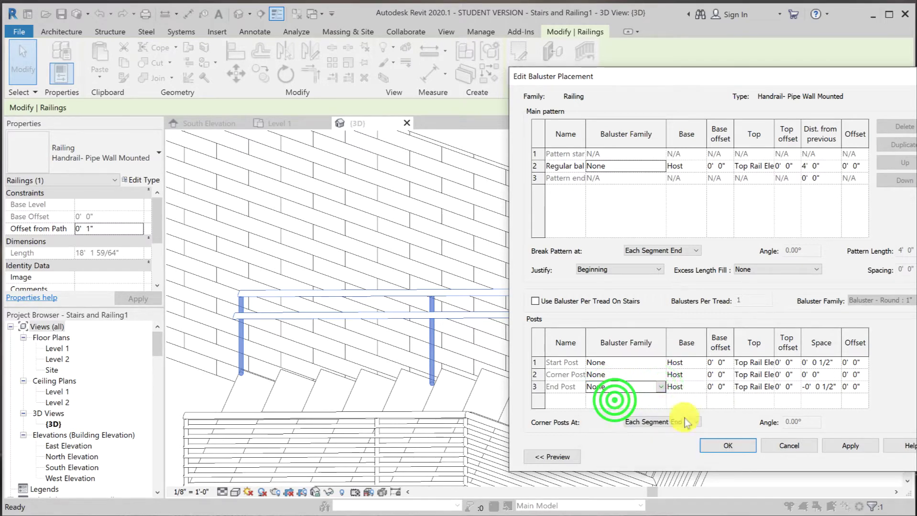
pyautogui.click(728, 444)
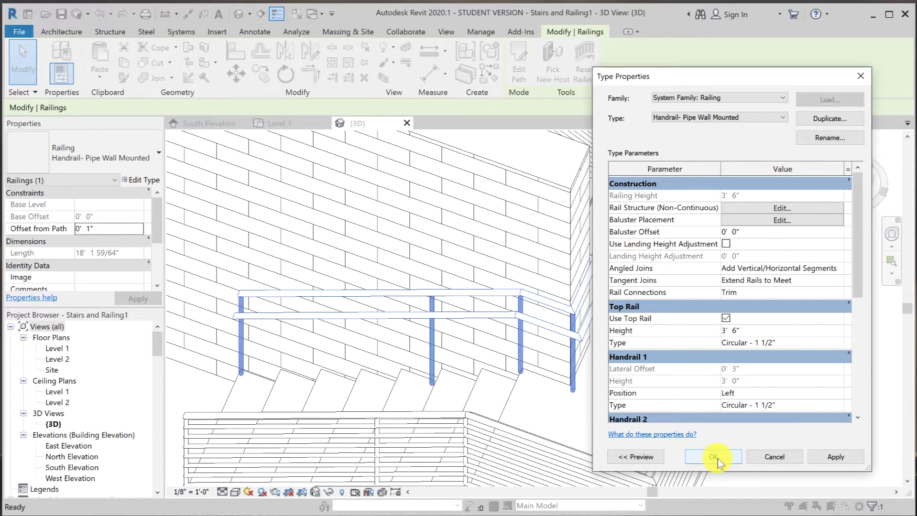
pyautogui.click(714, 457)
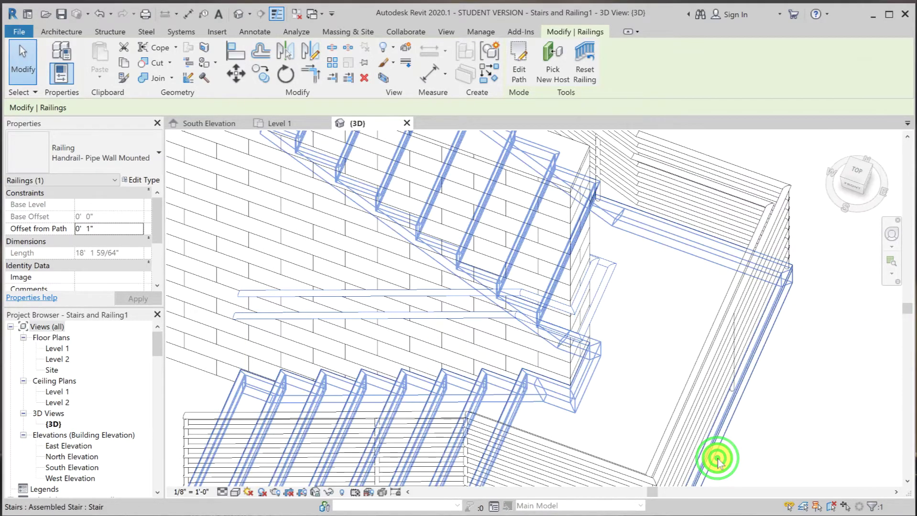
# Uncheck Use Top Rail for the Handrail- Pipe Wall Mounted type.
pyautogui.click(792, 455)
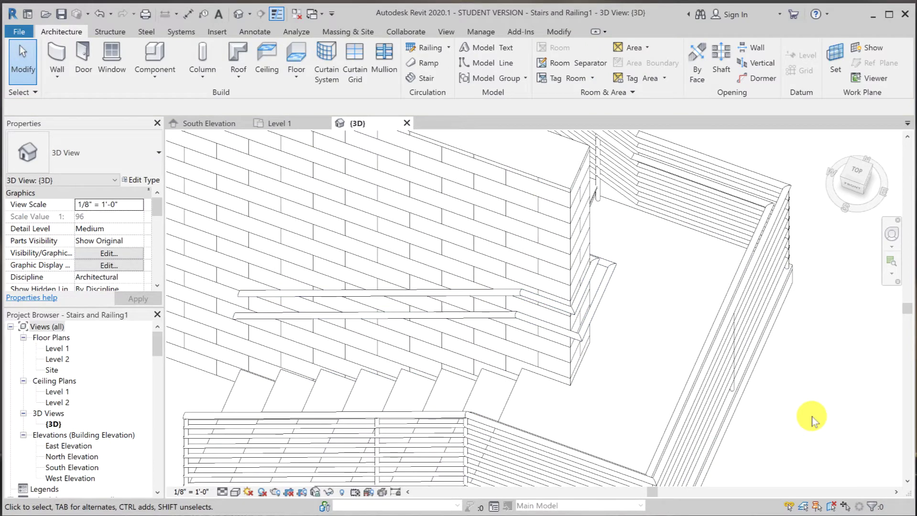
pyautogui.click(575, 310)
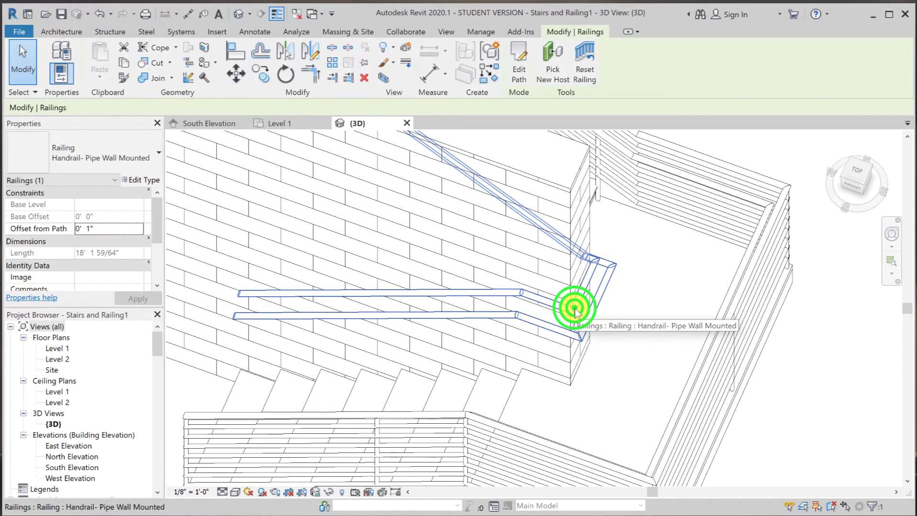
pyautogui.click(142, 180)
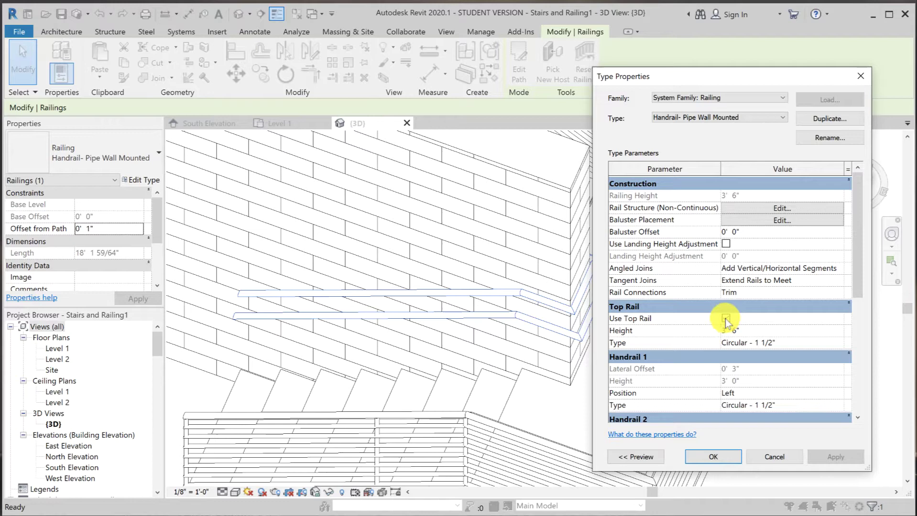
pyautogui.click(725, 319)
pyautogui.click(715, 457)
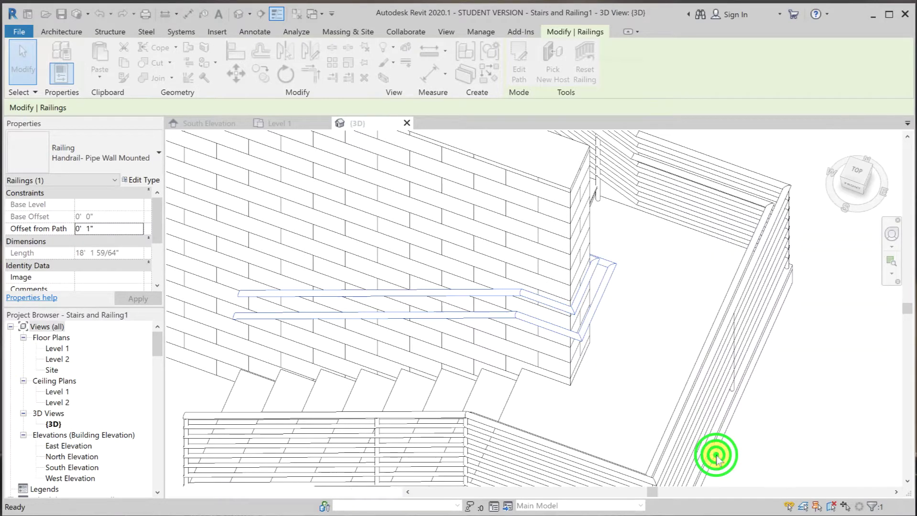
pyautogui.click(795, 464)
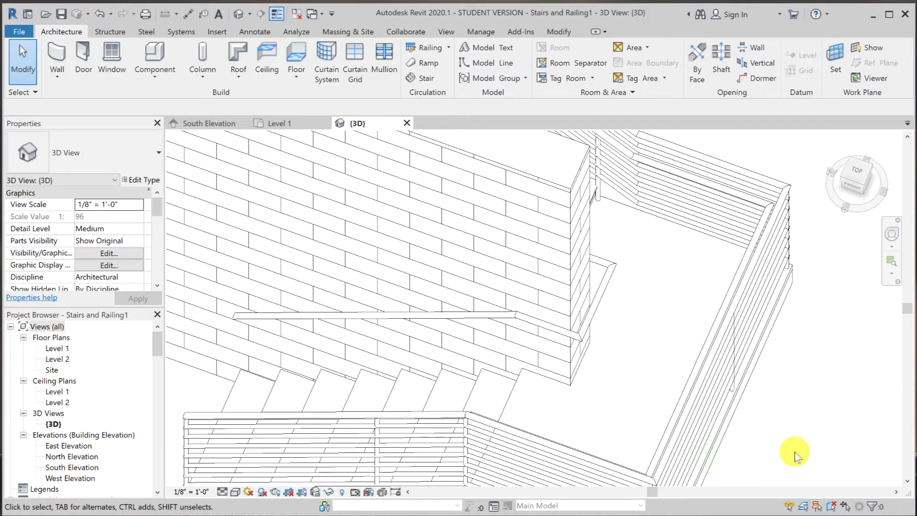
# Open the Circular - 1 1/2" Handrail 1 type from the wall handrail's type settings.
pyautogui.click(607, 278)
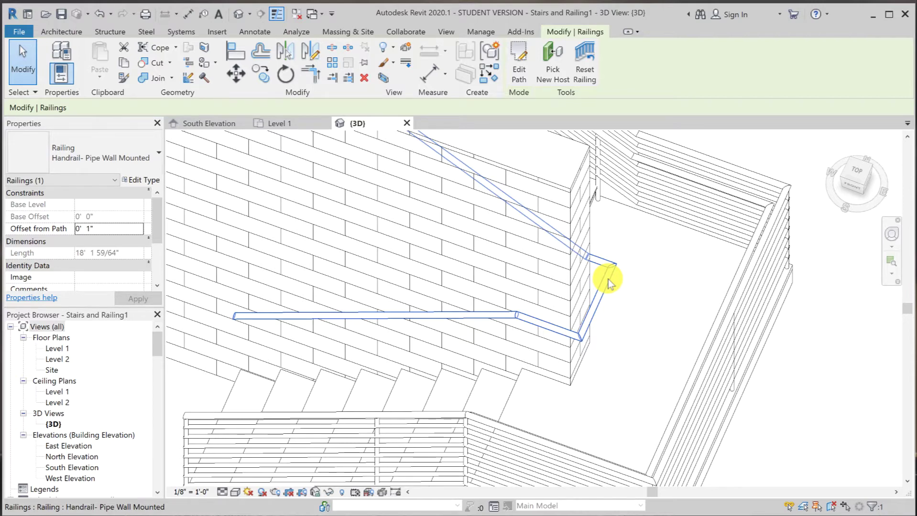
pyautogui.click(608, 282)
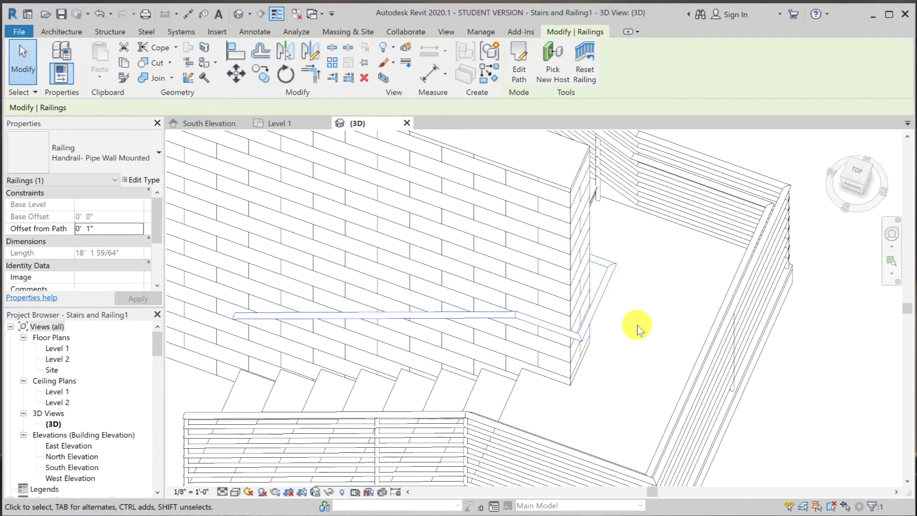
pyautogui.click(152, 180)
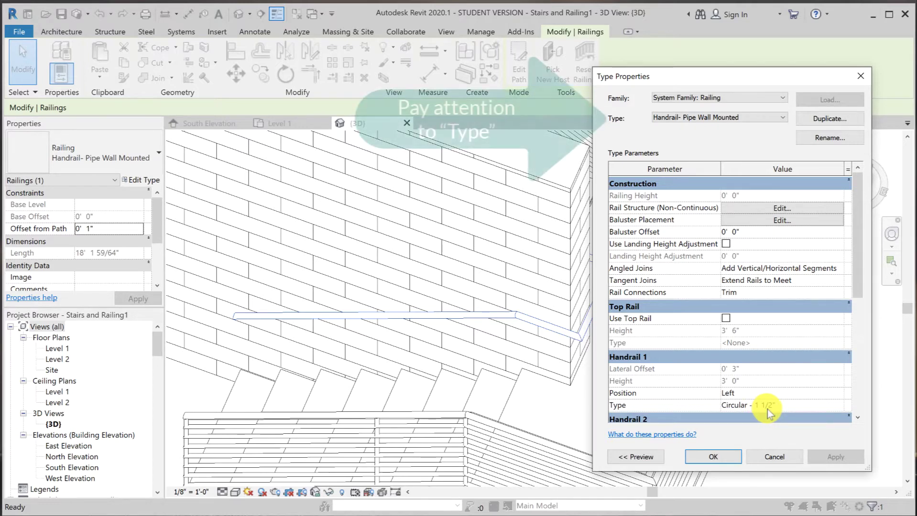
pyautogui.click(782, 407)
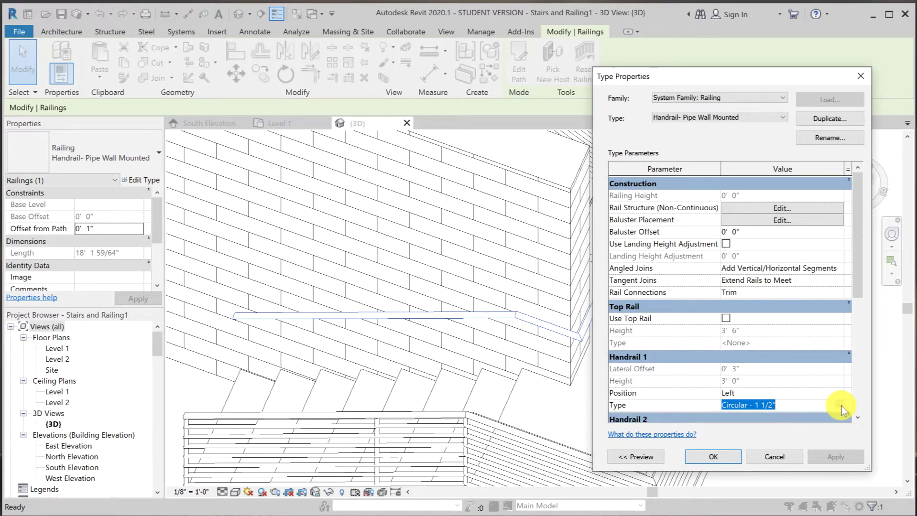
pyautogui.click(842, 405)
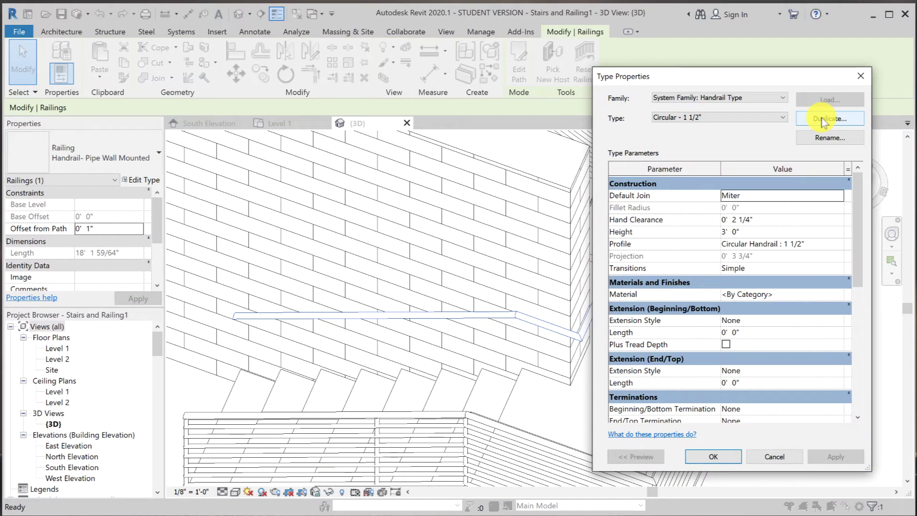
# Duplicate the handrail type as 'Circular - 1 1/2" Wall Mounted'.
pyautogui.click(821, 119)
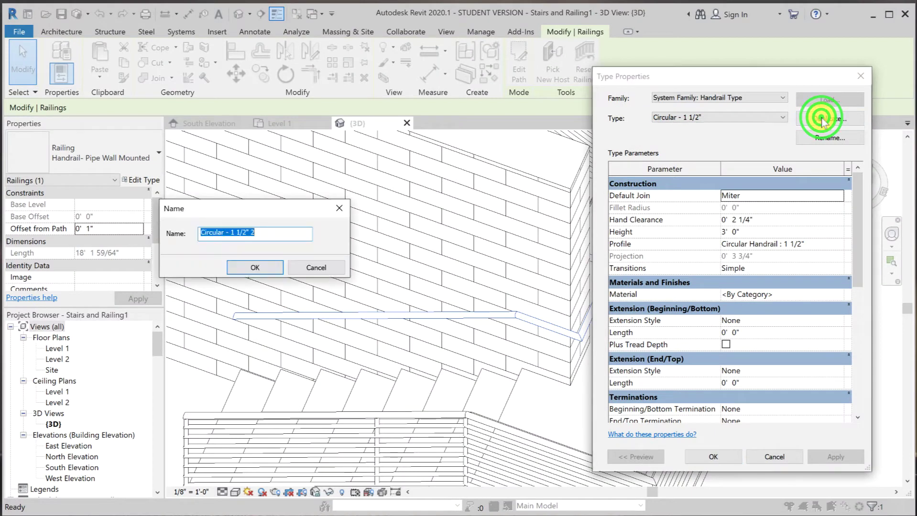
pyautogui.click(264, 232)
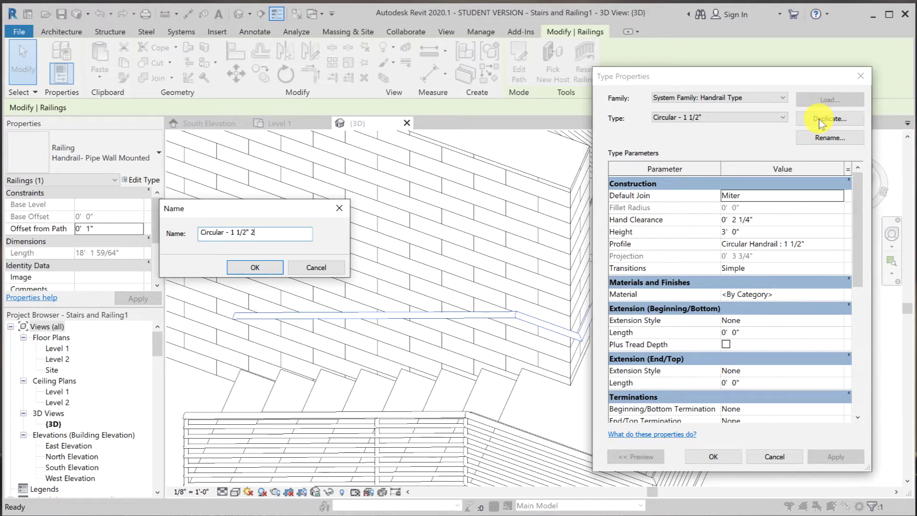
pyautogui.click(255, 233)
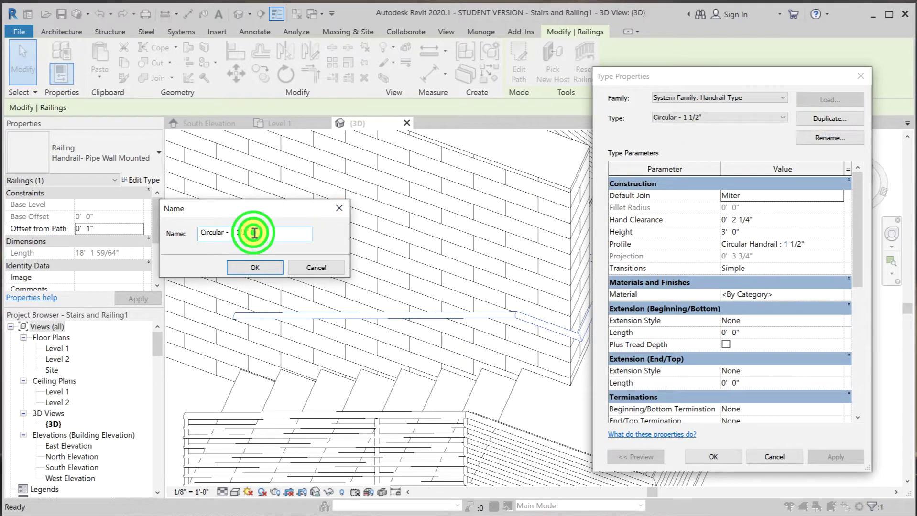
pyautogui.press('BackSpace')
pyautogui.write('Wall ')
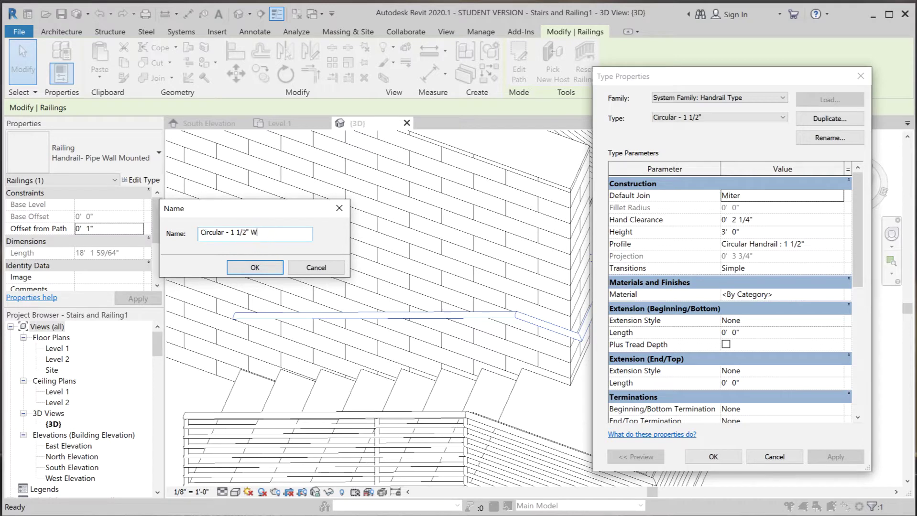
pyautogui.write('Mounted')
pyautogui.click(250, 266)
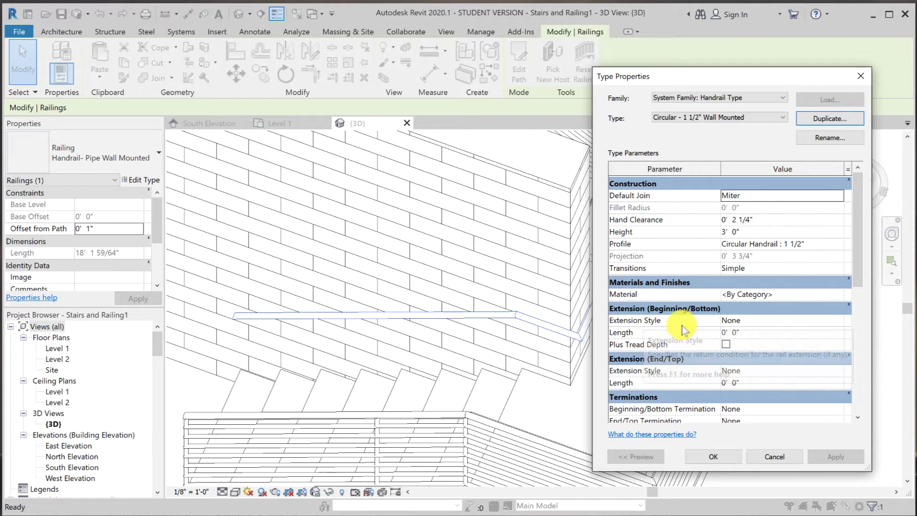
# Give the bottom extension Wall style, 12" length and Plus Tread Depth.
pyautogui.moveTo(683, 325)
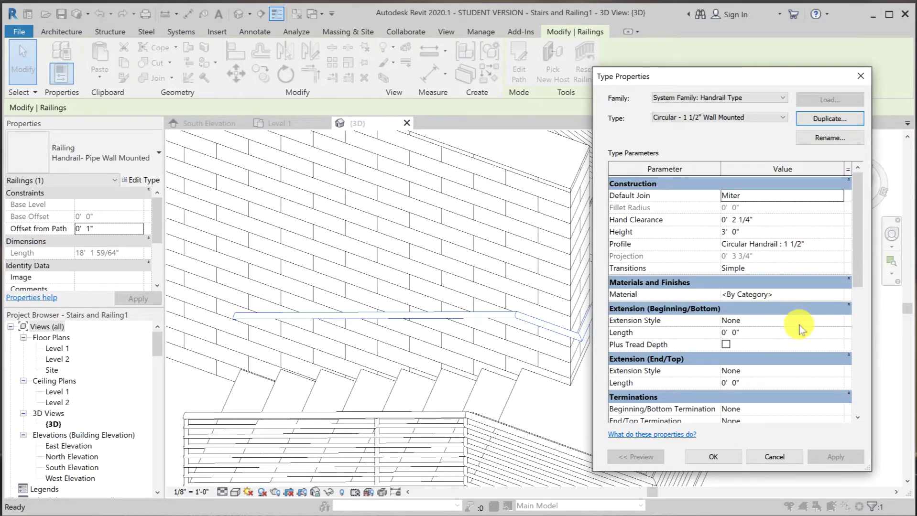
pyautogui.click(799, 325)
pyautogui.click(840, 322)
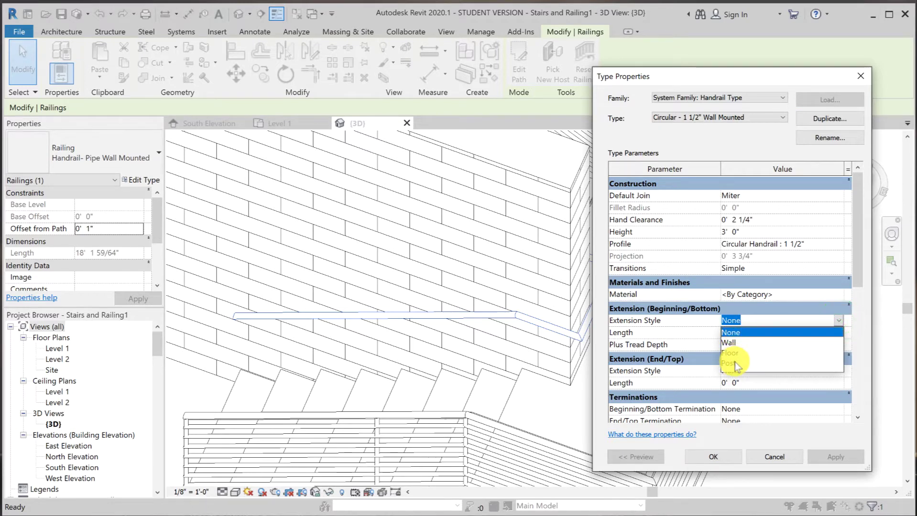
pyautogui.click(736, 343)
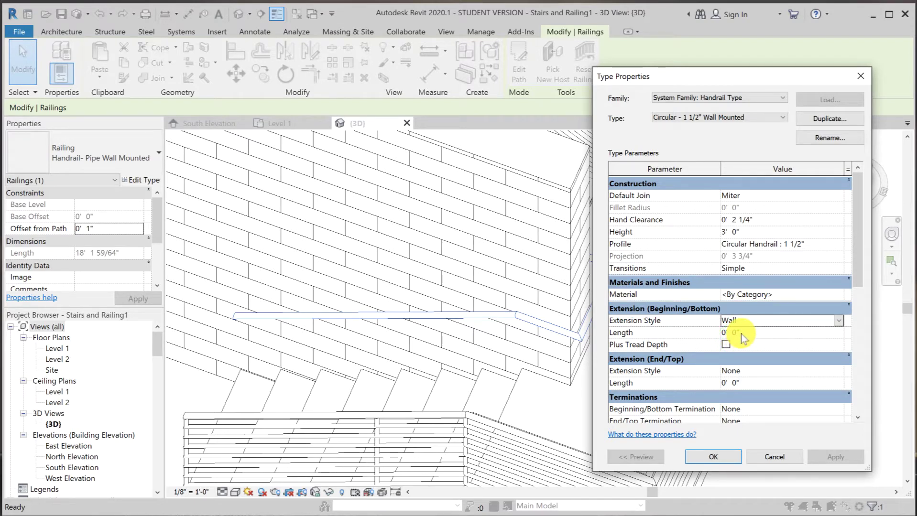
pyautogui.click(741, 334)
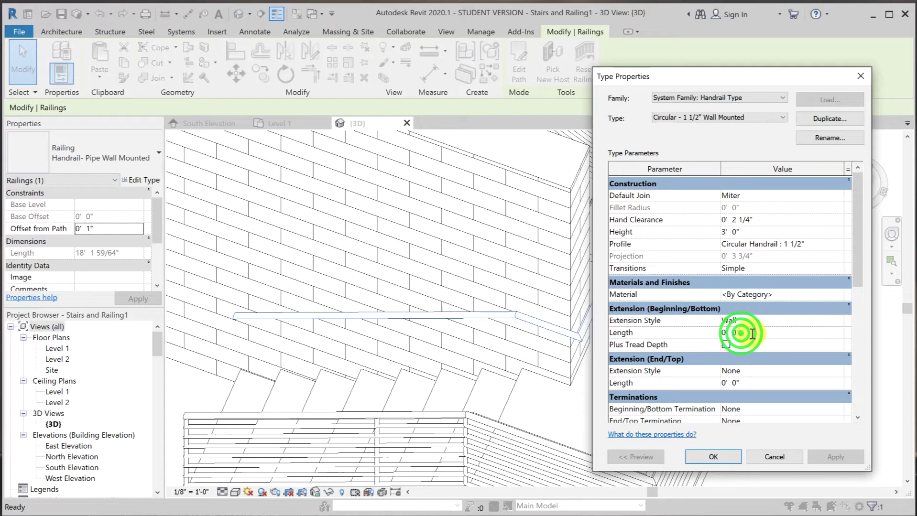
pyautogui.write('12"')
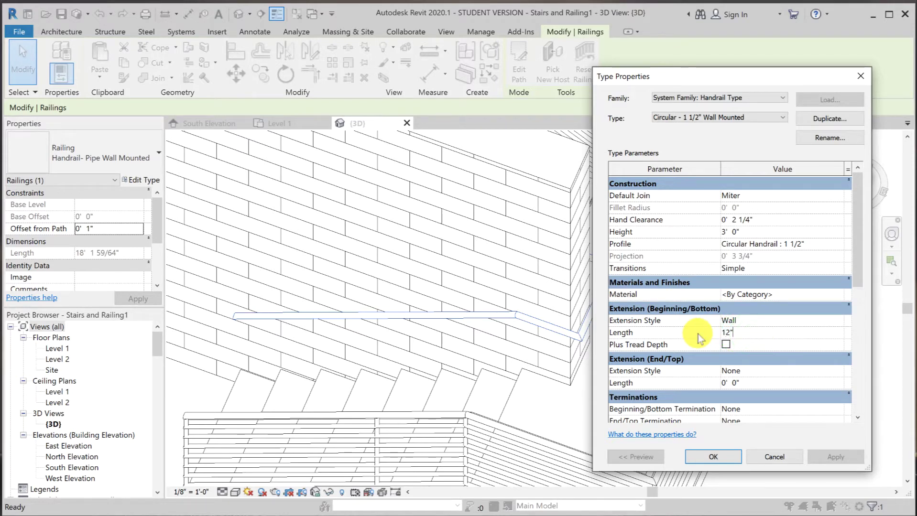
pyautogui.click(726, 345)
pyautogui.click(726, 346)
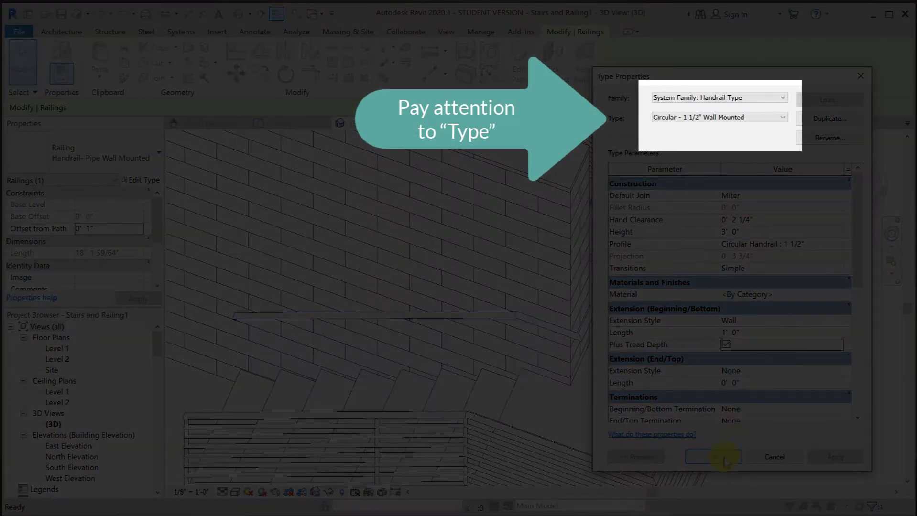
pyautogui.click(722, 458)
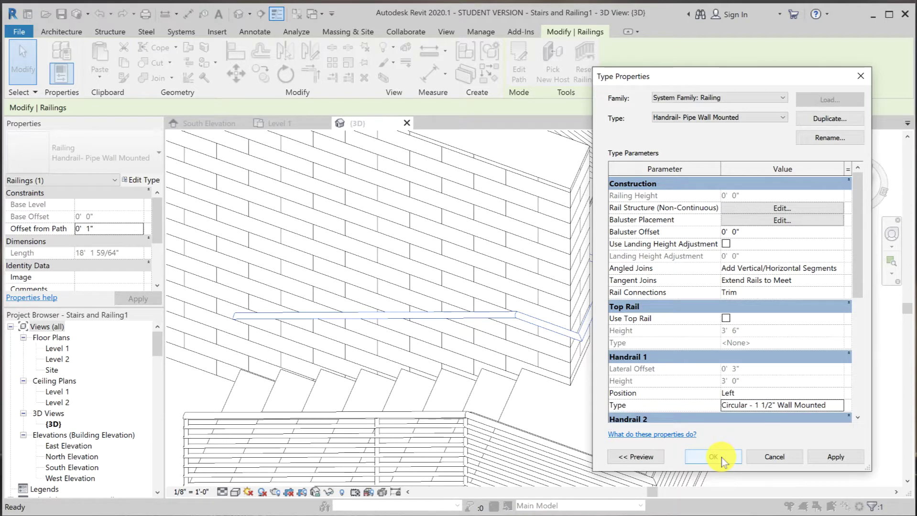
# Apply the railing type and orbit the 3D view to inspect the handrail's wall return.
pyautogui.click(721, 458)
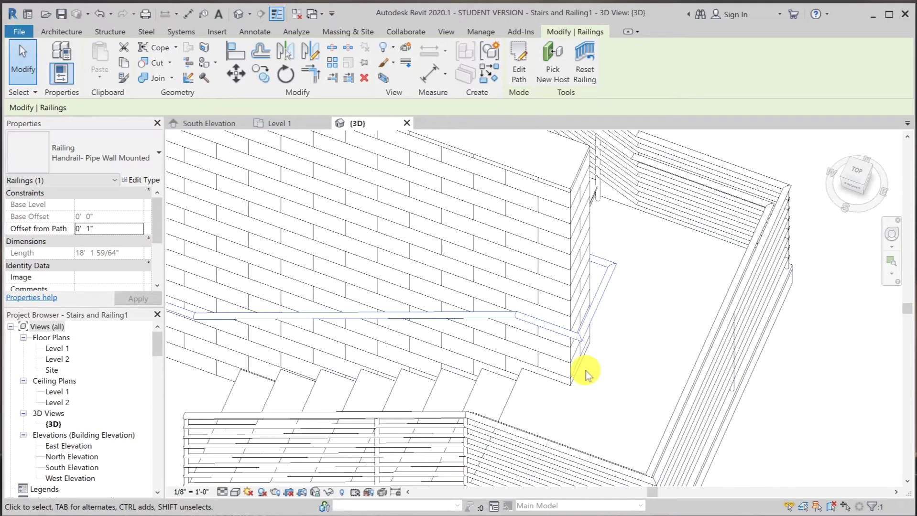
pyautogui.moveTo(587, 371); pyautogui.dragTo(677, 380, button='middle')
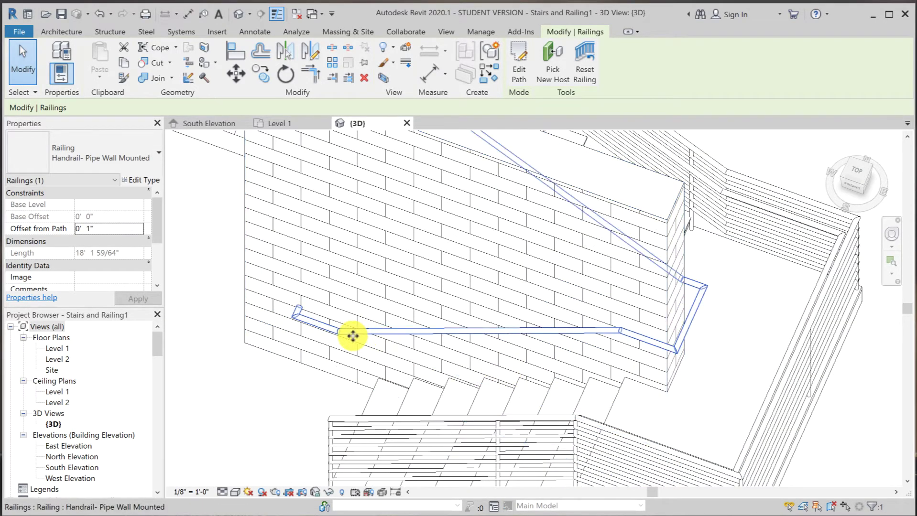
pyautogui.keyDown('shift'); pyautogui.moveTo(368, 334); pyautogui.dragTo(498, 221, button='middle'); pyautogui.keyUp('shift')
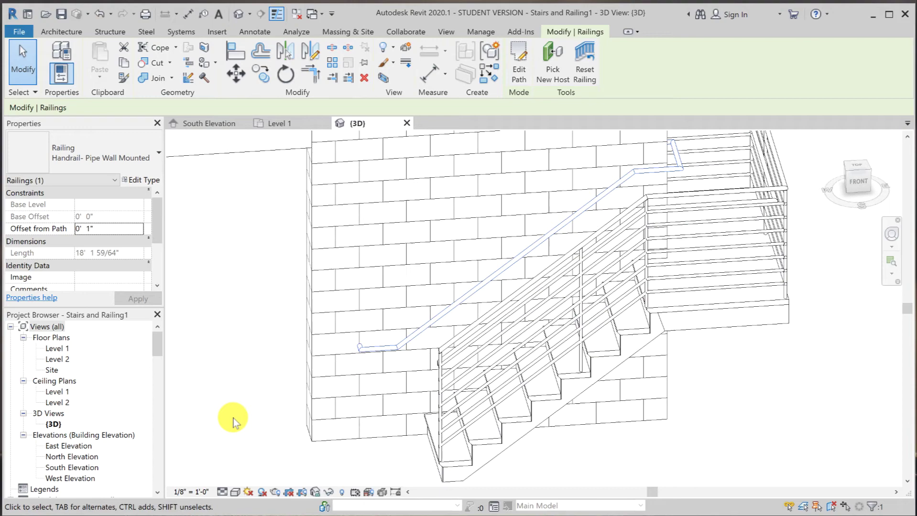
pyautogui.moveTo(249, 397)
pyautogui.keyDown('shift'); pyautogui.mouseDown(button='middle')
pyautogui.moveTo(538, 317)
pyautogui.moveTo(481, 371)
pyautogui.moveTo(312, 382)
pyautogui.moveTo(246, 377)
pyautogui.moveTo(518, 365)
pyautogui.moveTo(414, 454)
pyautogui.moveTo(556, 303)
pyautogui.moveTo(475, 379)
pyautogui.mouseUp(button='middle'); pyautogui.keyUp('shift')
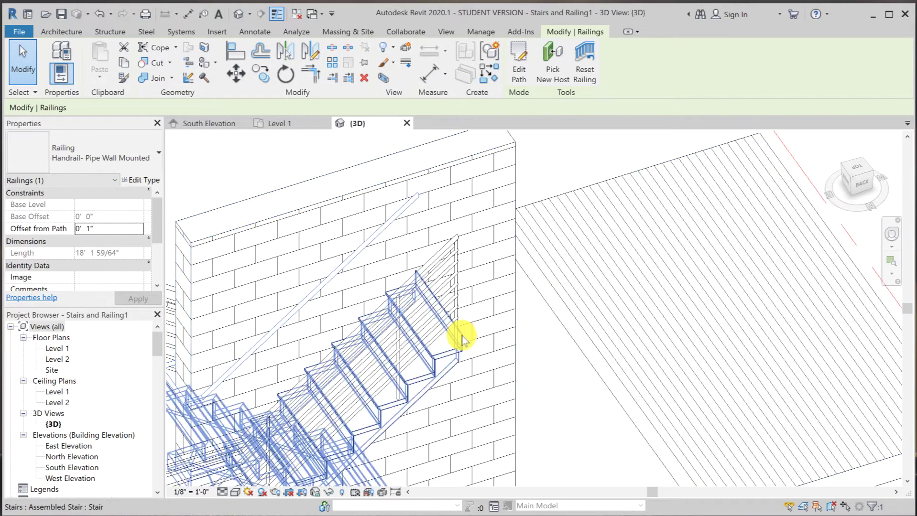
# Edit the upper floor slab's boundary in the Level 2 plan near the stair opening.
pyautogui.click(576, 318)
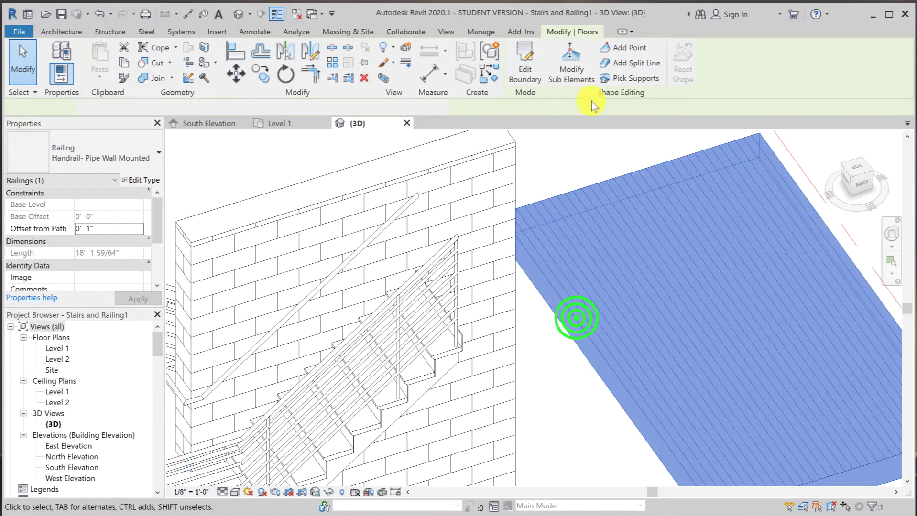
pyautogui.click(518, 71)
pyautogui.doubleClick(58, 359)
pyautogui.scroll(5, 508, 303)
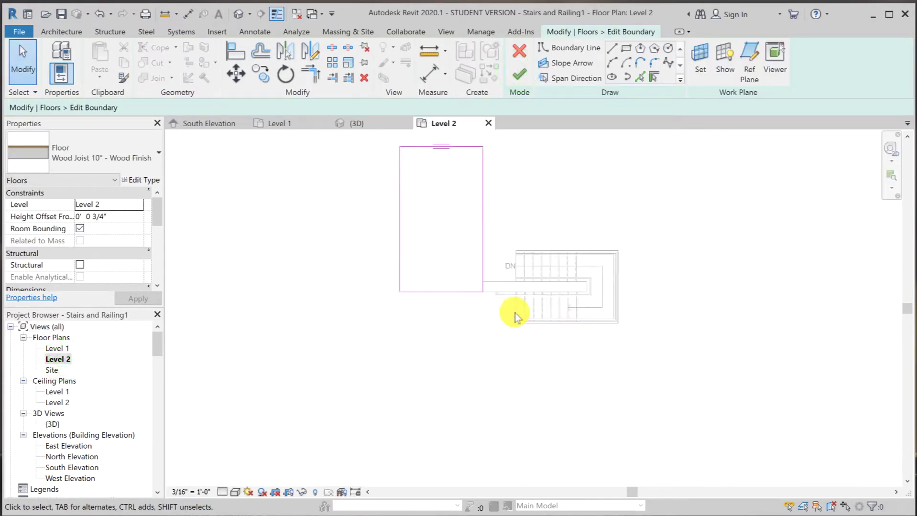
pyautogui.moveTo(515, 313); pyautogui.dragTo(501, 275, button='middle')
# Draw and trim the floor boundary lines around the stair opening into a closed loop.
pyautogui.click(612, 48)
pyautogui.click(442, 297)
pyautogui.click(505, 297)
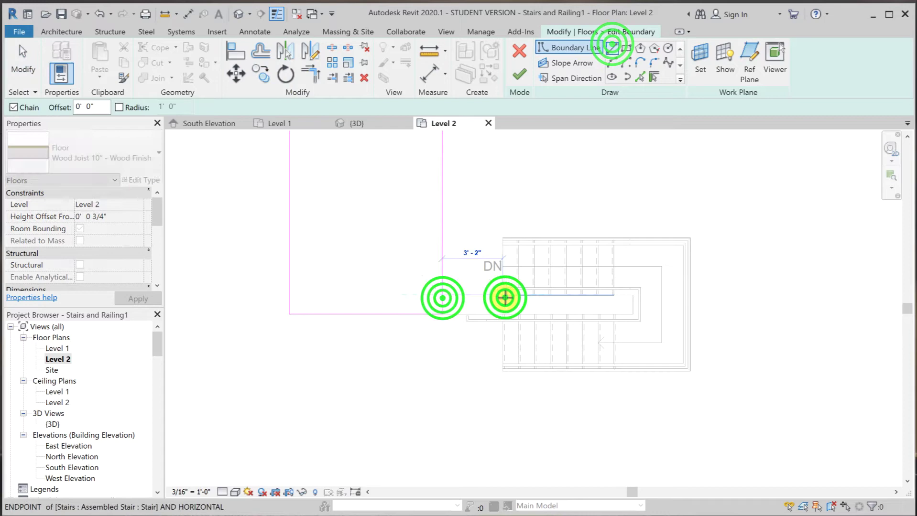
pyautogui.click(505, 234)
pyautogui.click(442, 236)
pyautogui.press('t')
pyautogui.press('r')
pyautogui.click(442, 221)
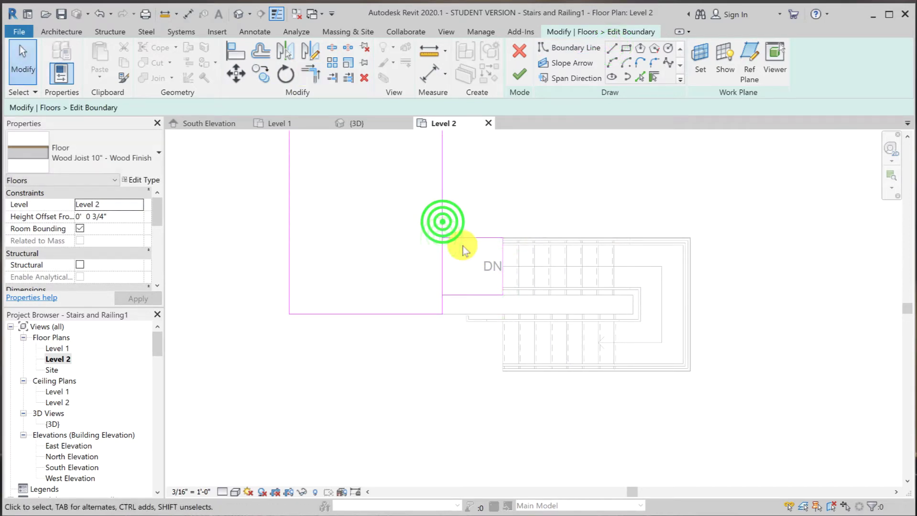
pyautogui.press('s')
pyautogui.press('l')
pyautogui.click(442, 259)
pyautogui.press('t')
pyautogui.press('r')
# Finish the floor sketch without attaching walls and return to the 3D view.
pyautogui.click(438, 304)
pyautogui.click(516, 75)
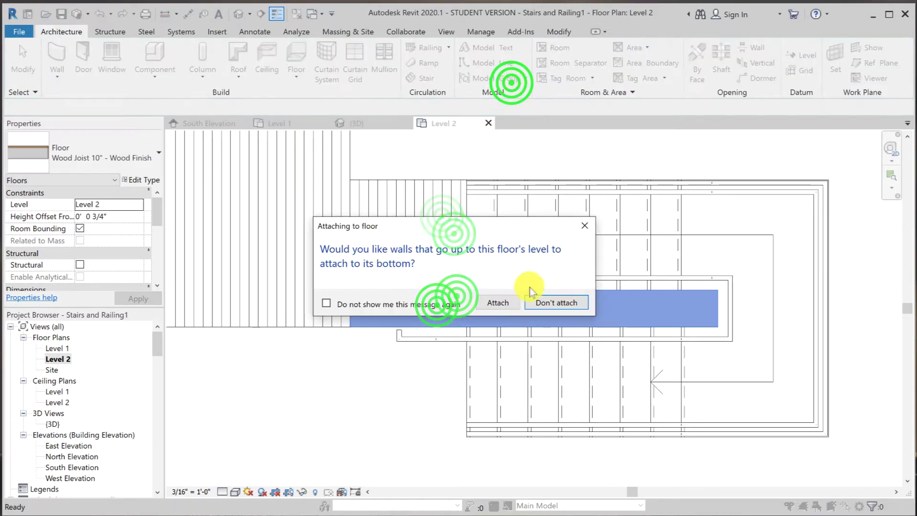
pyautogui.click(550, 296)
pyautogui.click(550, 157)
pyautogui.click(355, 124)
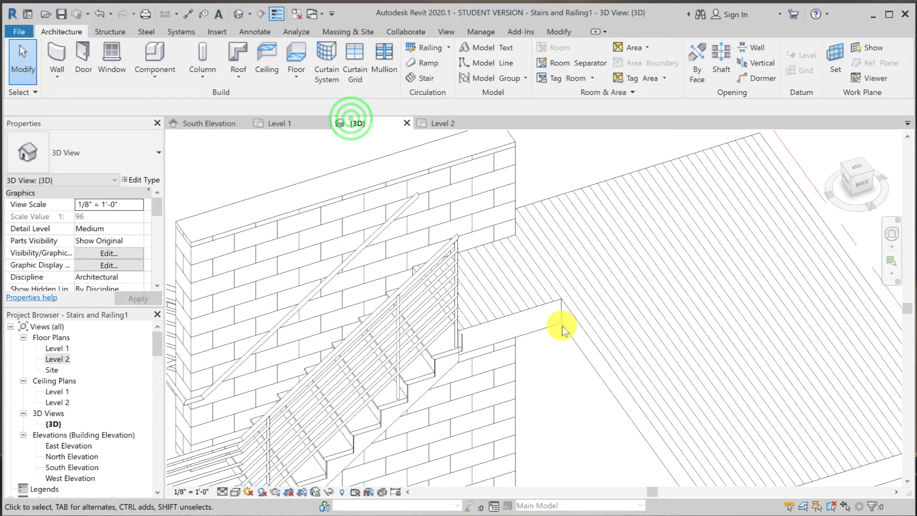
# Open the Handrail 1 profile type from the wall handrail's type settings.
pyautogui.click(407, 207)
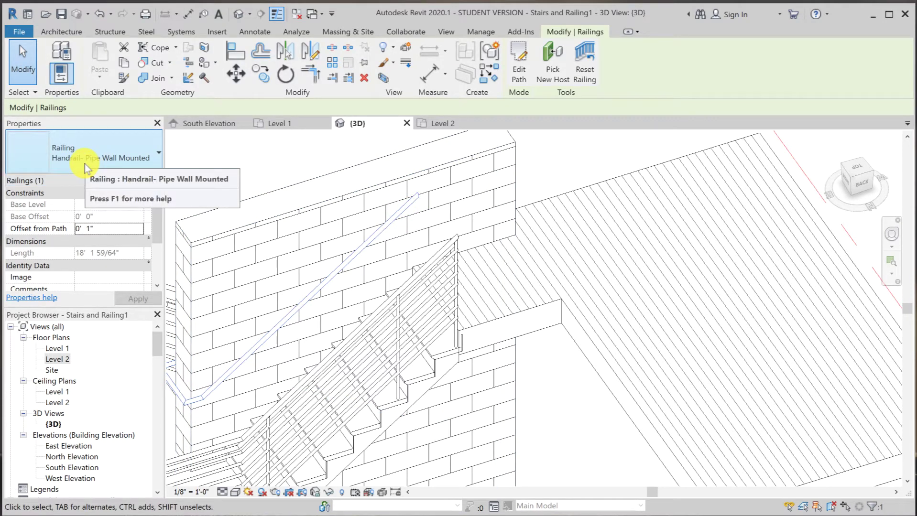
pyautogui.click(139, 180)
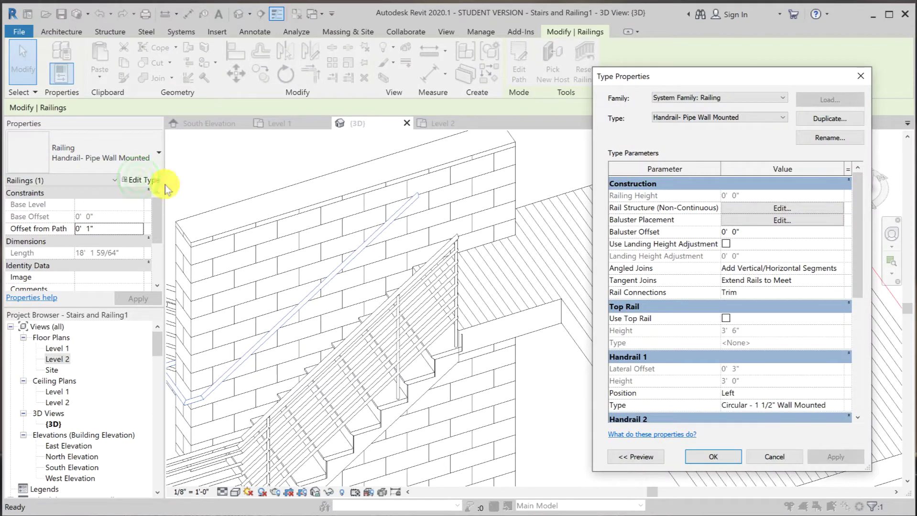
pyautogui.moveTo(761, 72); pyautogui.dragTo(623, 55)
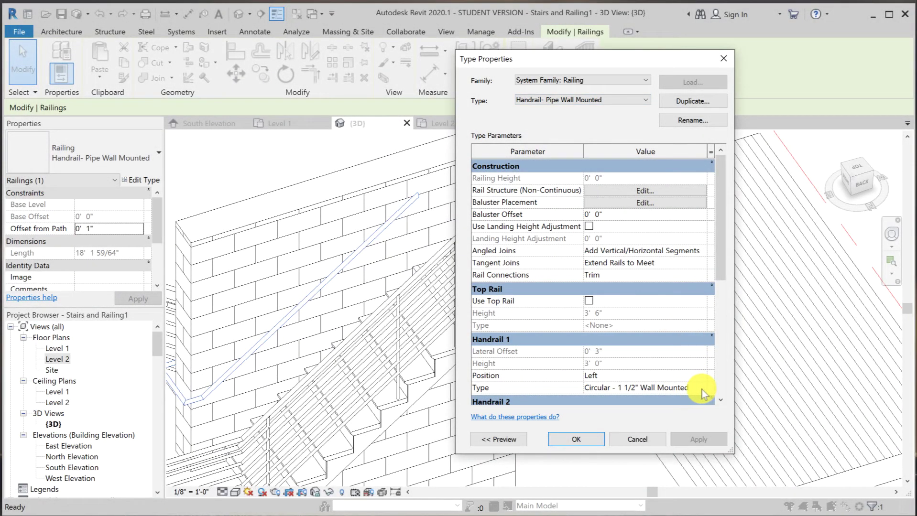
pyautogui.doubleClick(701, 389)
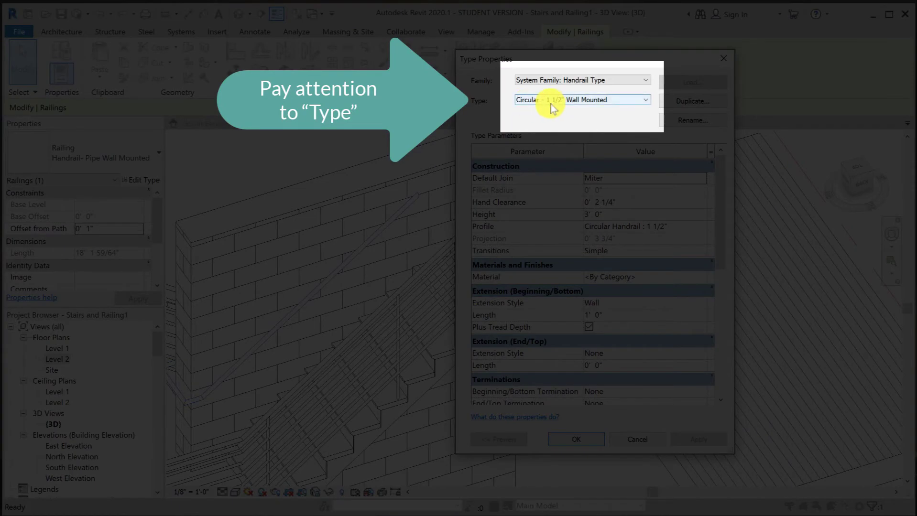
pyautogui.moveTo(722, 215); pyautogui.dragTo(721, 252)
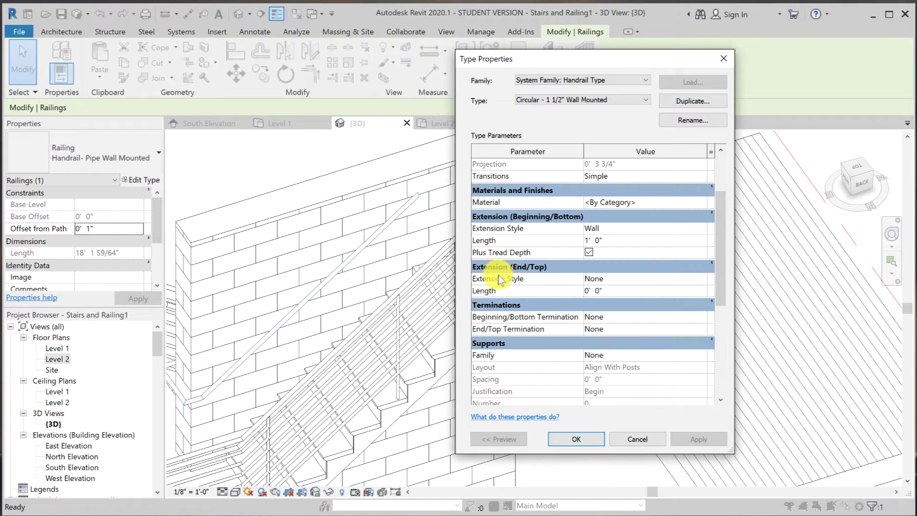
# Set the top extension to Wall style with 12" length and confirm both dialogs.
pyautogui.click(603, 280)
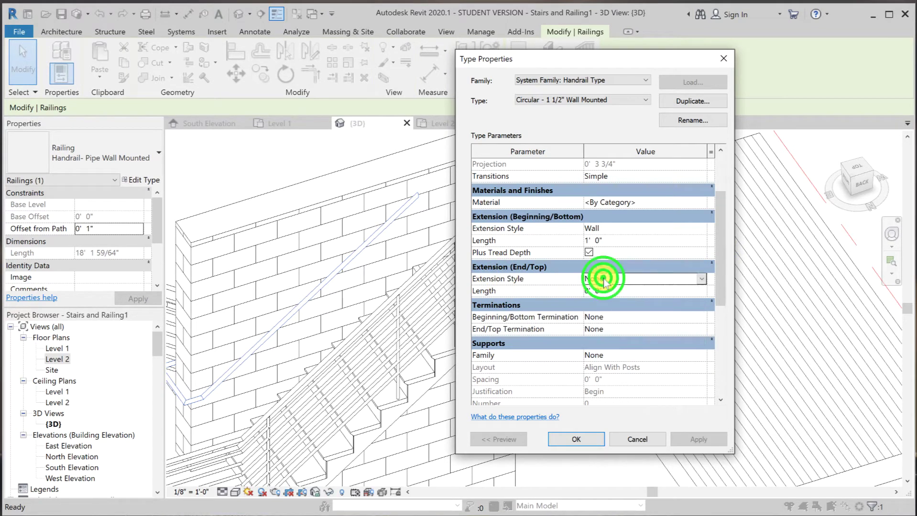
pyautogui.click(701, 278)
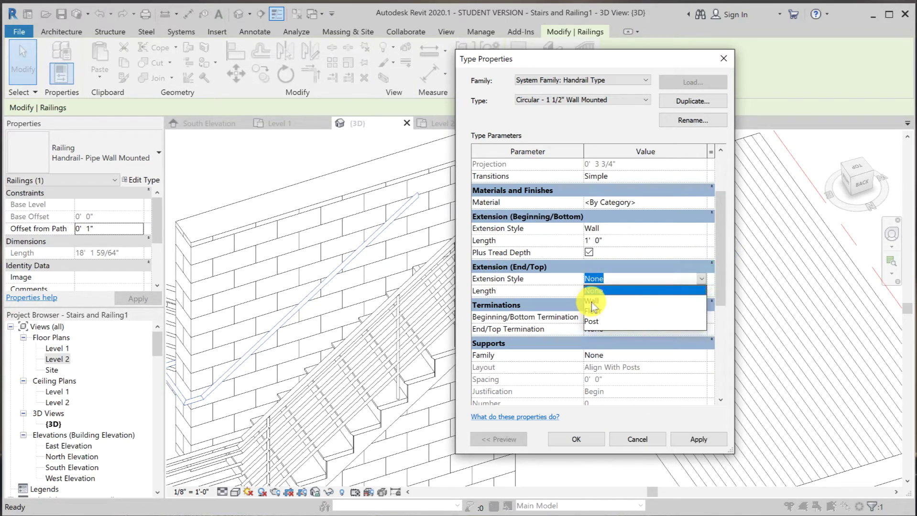
pyautogui.click(592, 301)
pyautogui.click(597, 291)
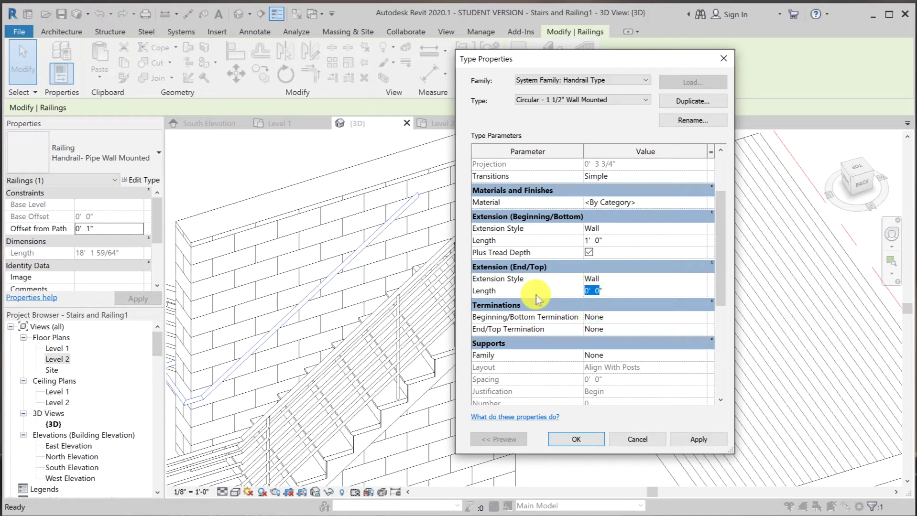
pyautogui.write('12')
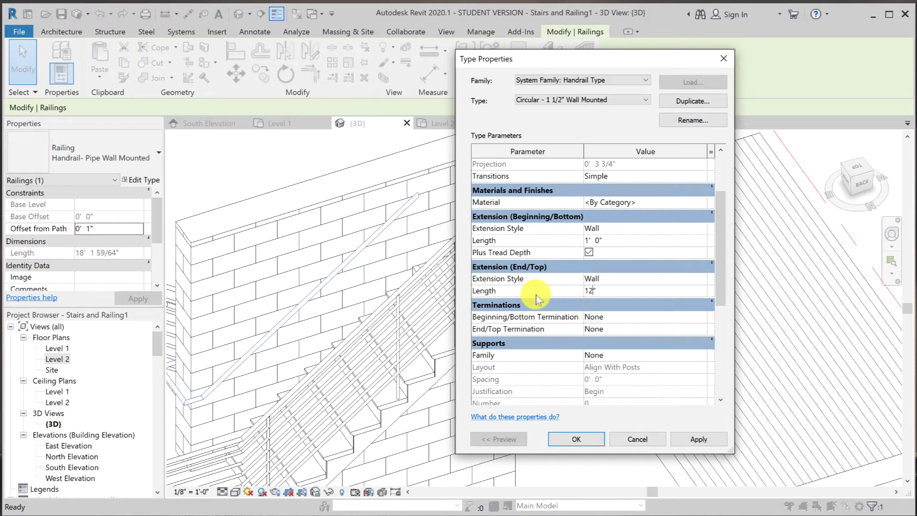
pyautogui.click(589, 442)
pyautogui.click(583, 438)
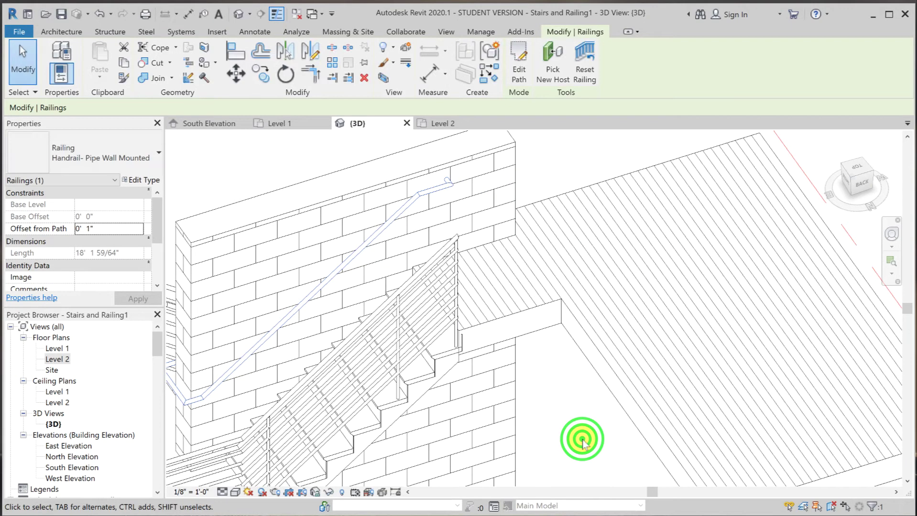
pyautogui.click(582, 441)
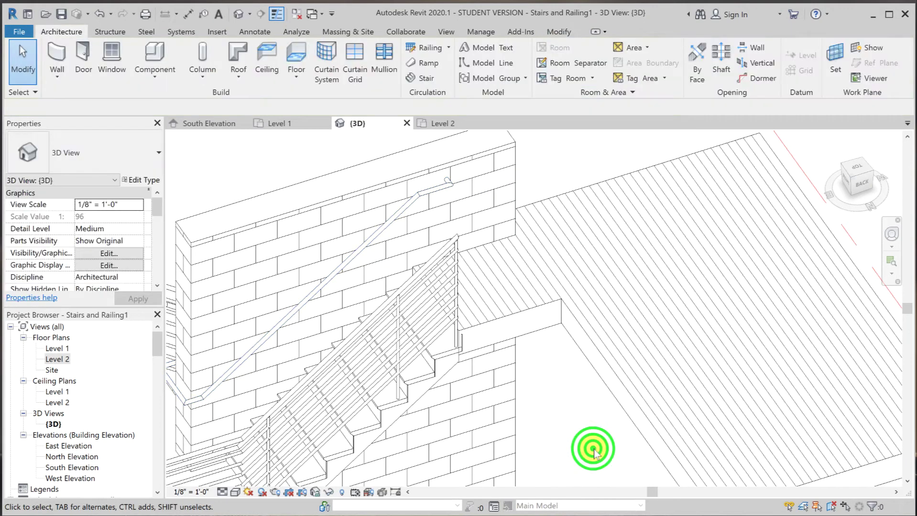
# Select the handrail and zoom in on its lower end to inspect the wall return.
pyautogui.click(399, 224)
pyautogui.keyDown('shift'); pyautogui.moveTo(368, 256); pyautogui.dragTo(493, 306, button='middle'); pyautogui.keyUp('shift')
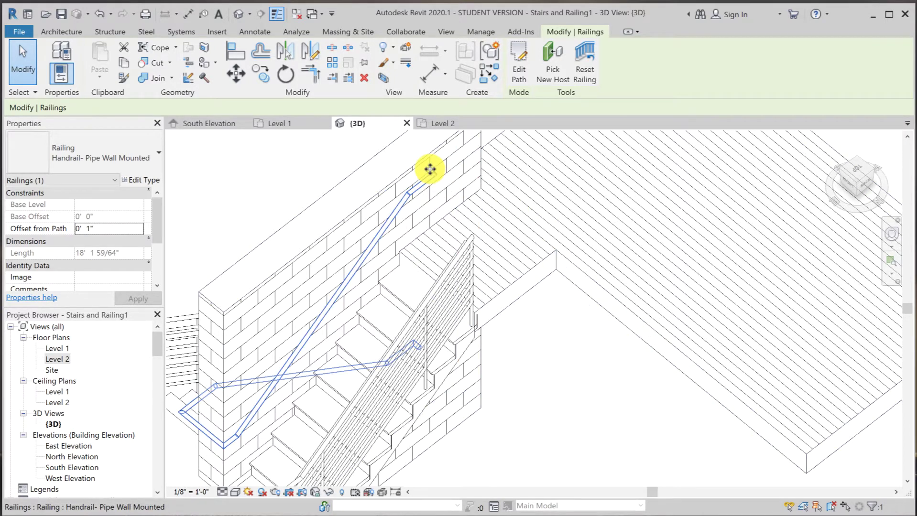
pyautogui.scroll(3, 327, 249)
pyautogui.moveTo(327, 249); pyautogui.dragTo(847, 215, button='middle')
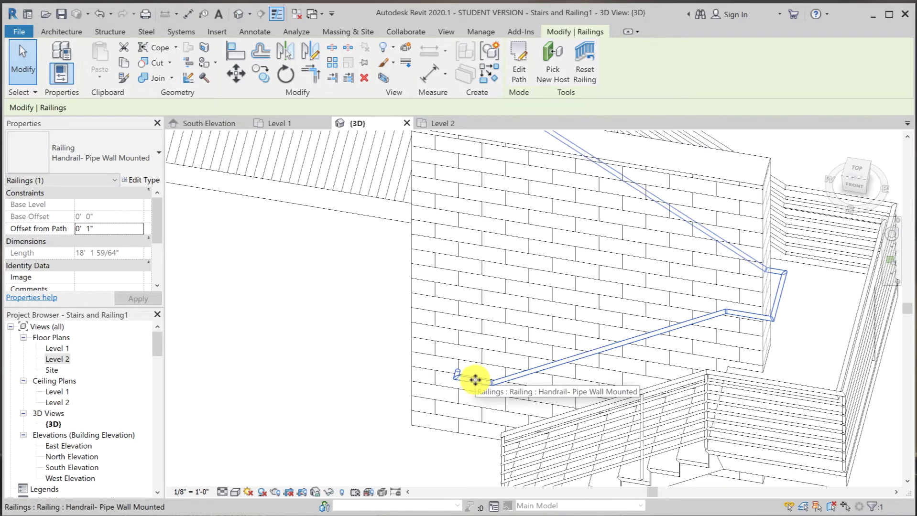
pyautogui.click(475, 381)
pyautogui.press('Escape')
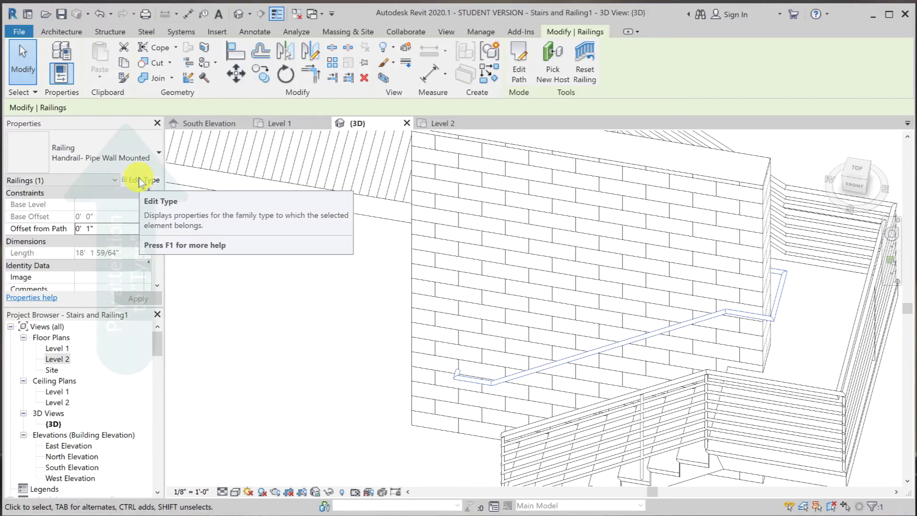
# Open the Circular - 1 1/2" Wall Mounted handrail type and scroll to its Supports parameters.
pyautogui.click(141, 181)
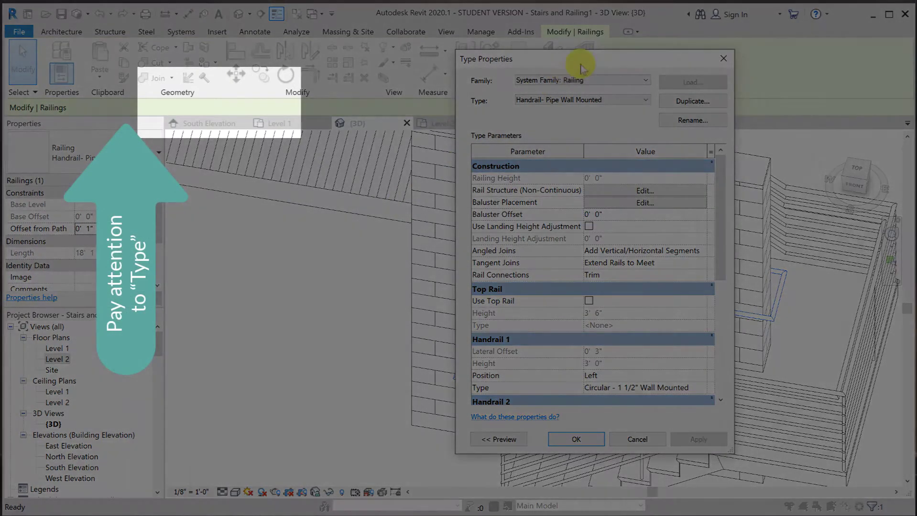
pyautogui.moveTo(581, 67); pyautogui.dragTo(235, 74)
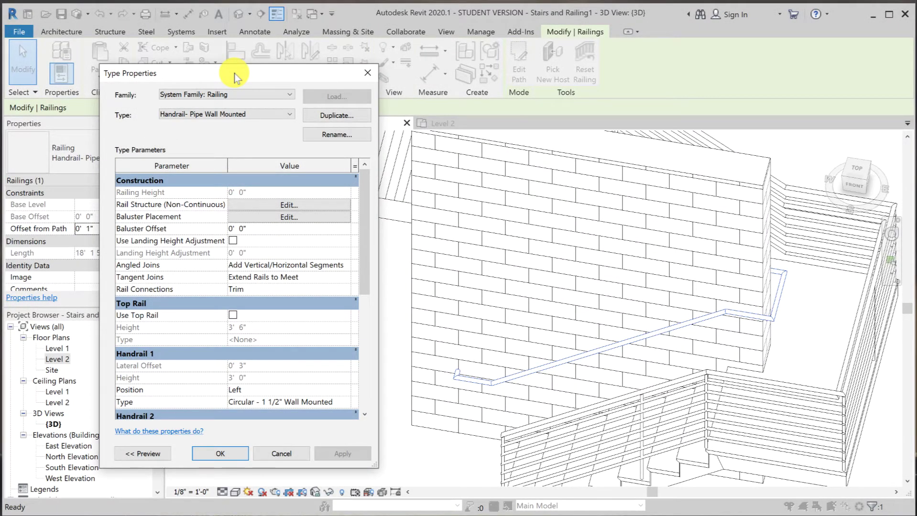
pyautogui.click(344, 404)
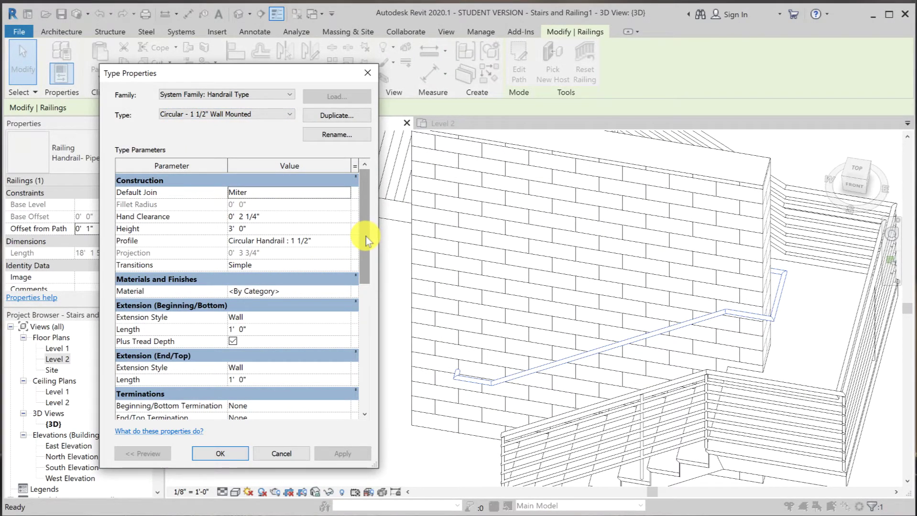
pyautogui.moveTo(367, 236); pyautogui.dragTo(358, 302)
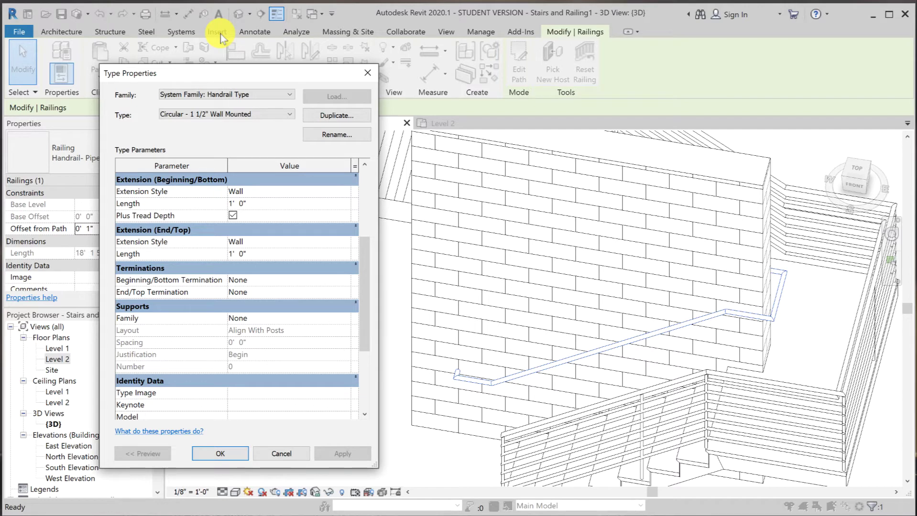
# Give the handrail Support - Metal - Circular supports with a Maximum Spacing layout, and apply.
pyautogui.click(295, 317)
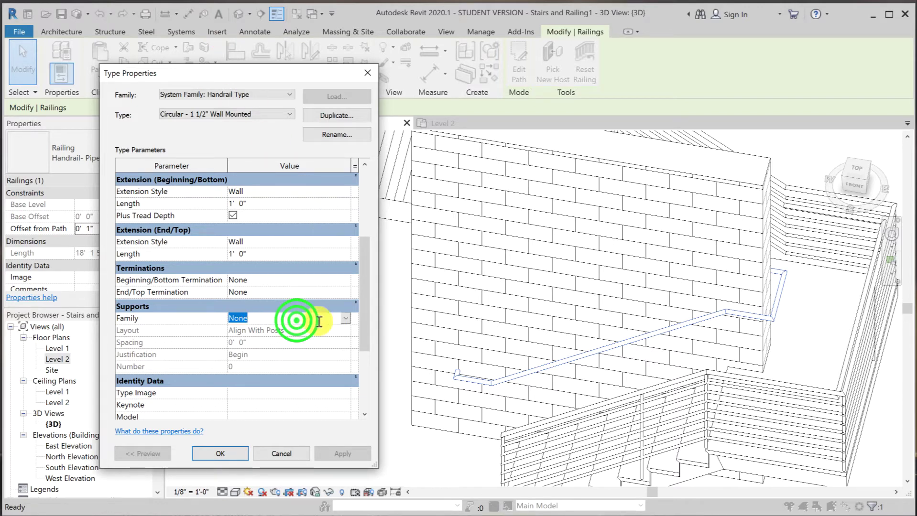
pyautogui.click(345, 317)
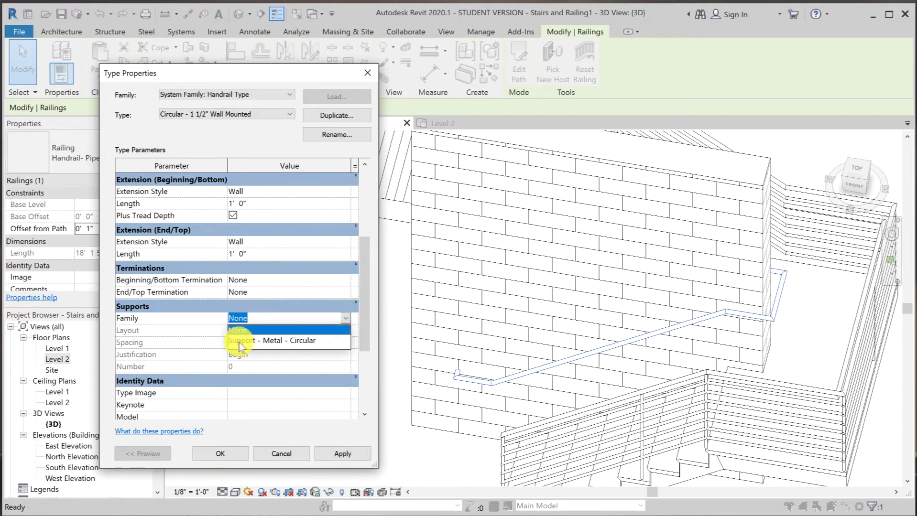
pyautogui.click(304, 341)
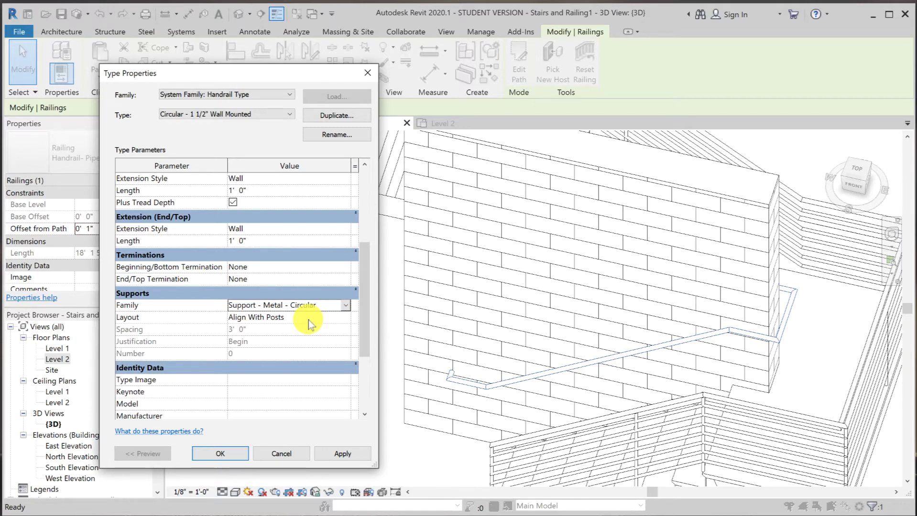
pyautogui.click(308, 320)
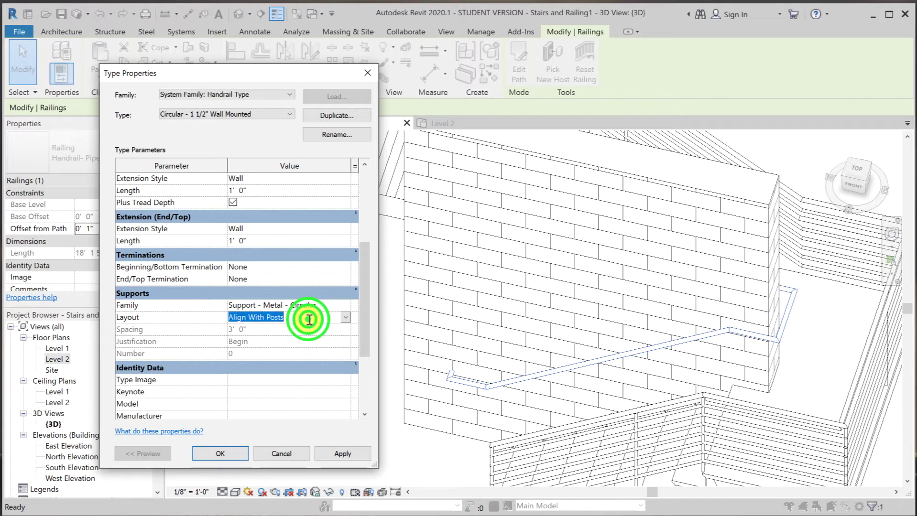
pyautogui.click(344, 318)
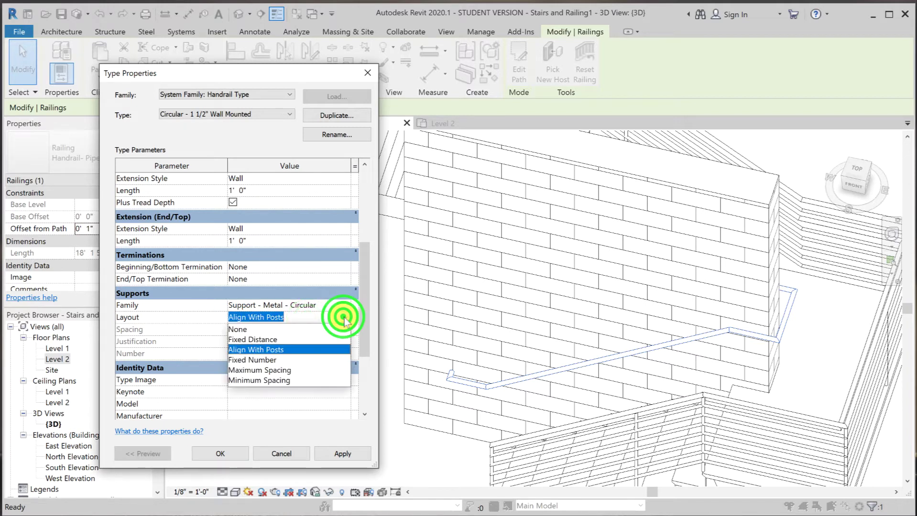
pyautogui.click(259, 371)
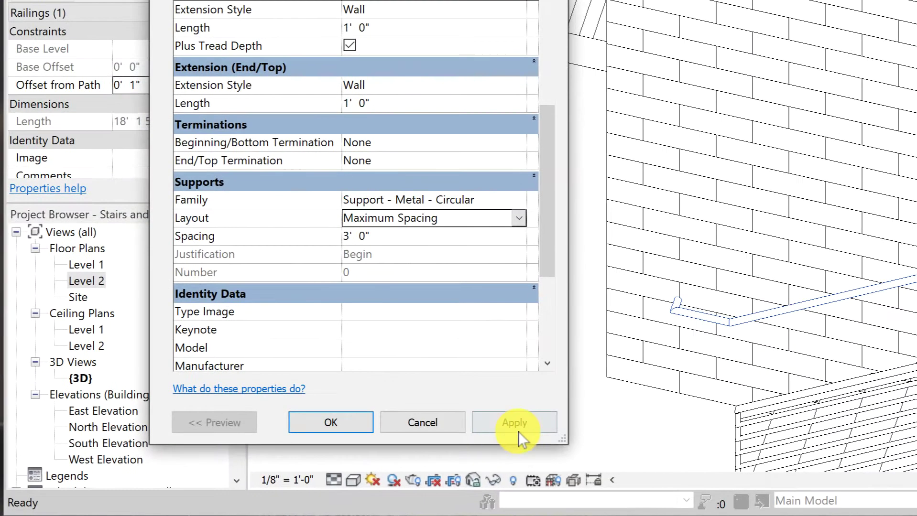
pyautogui.click(347, 454)
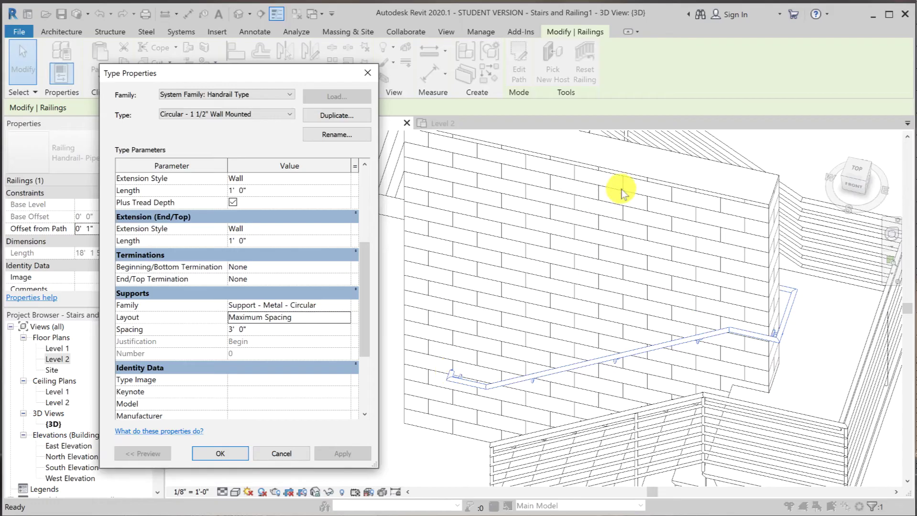
pyautogui.click(629, 172)
# Confirm the type settings and orbit to inspect the metal supports along the handrail.
pyautogui.click(220, 452)
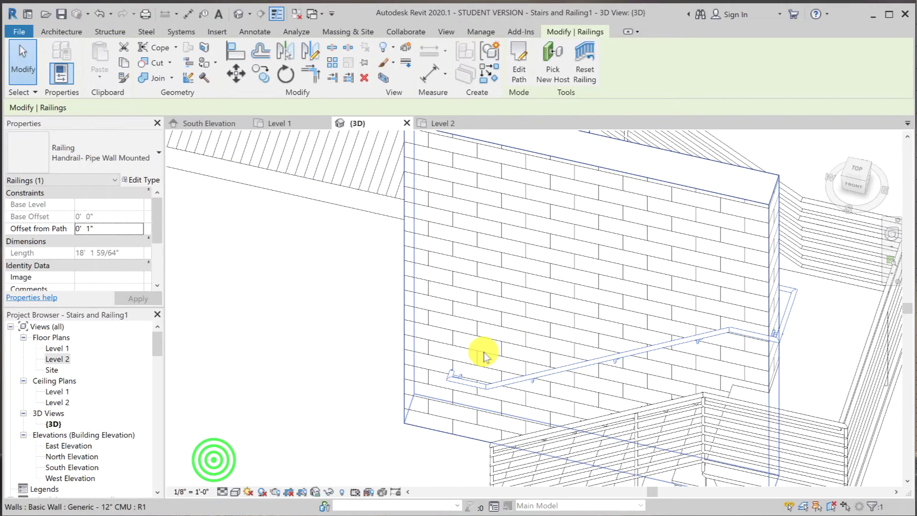
pyautogui.keyDown('shift'); pyautogui.moveTo(224, 373); pyautogui.dragTo(642, 270, button='middle'); pyautogui.keyUp('shift')
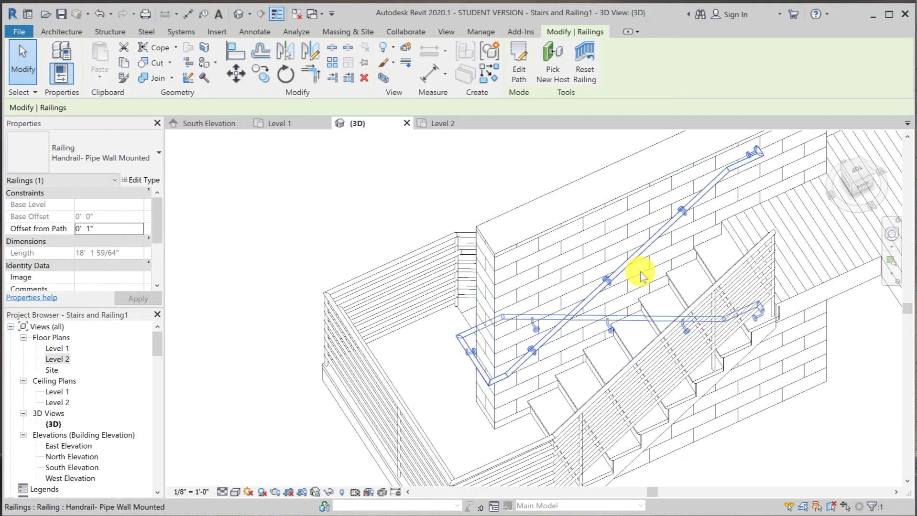
pyautogui.click(760, 152)
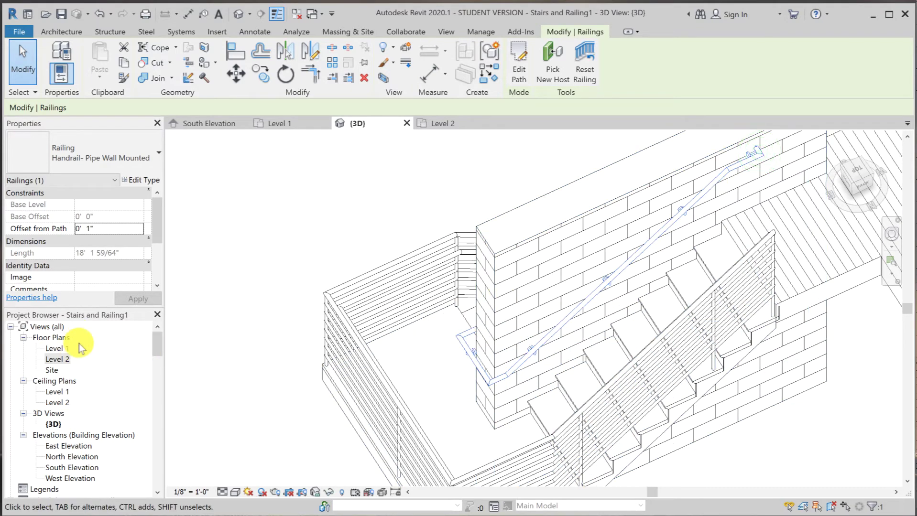
# Change the handrail support spacing to 2' 0" and confirm both type dialogs.
pyautogui.click(139, 179)
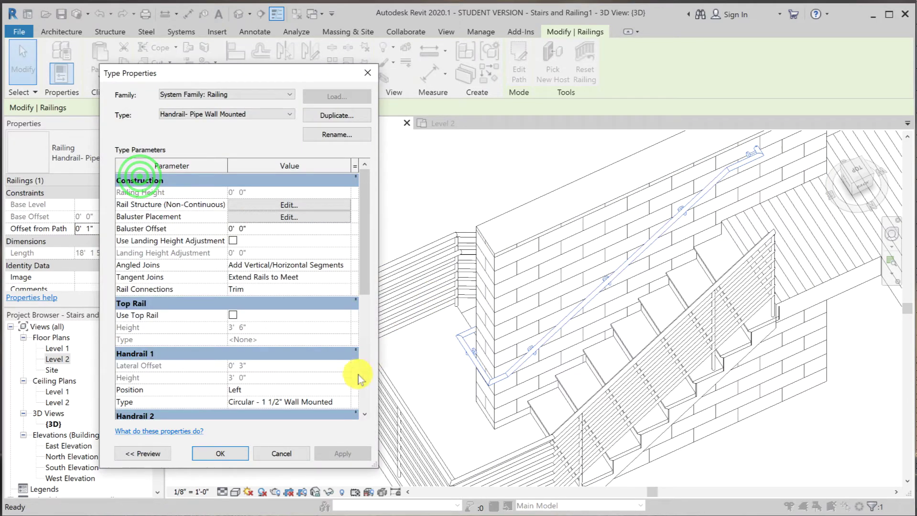
pyautogui.click(344, 401)
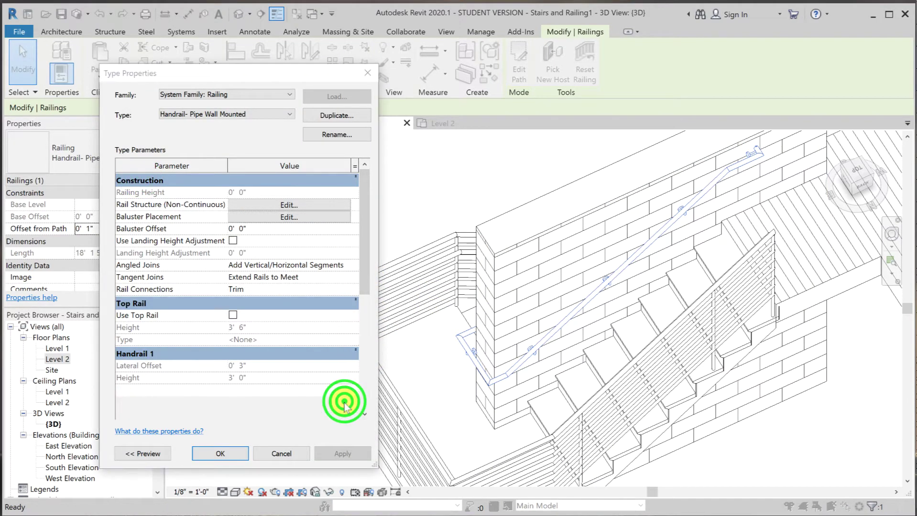
pyautogui.moveTo(369, 264); pyautogui.dragTo(368, 325)
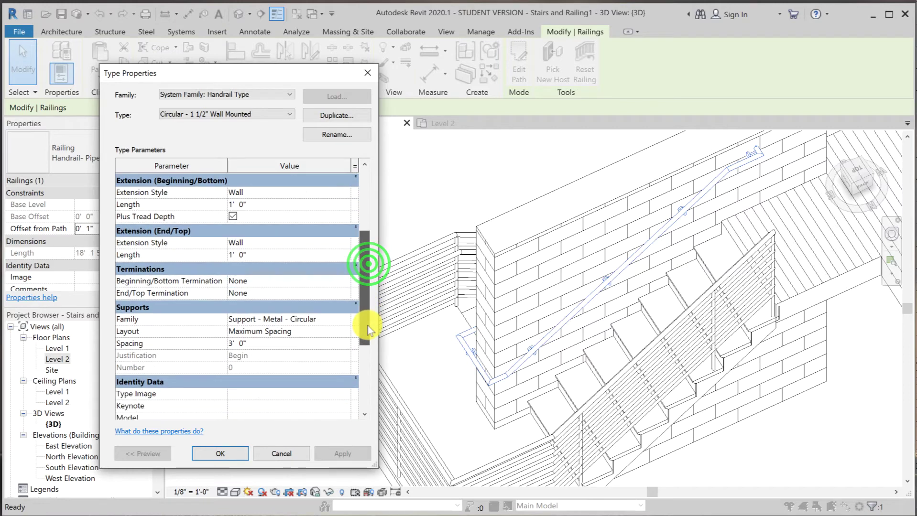
pyautogui.click(265, 344)
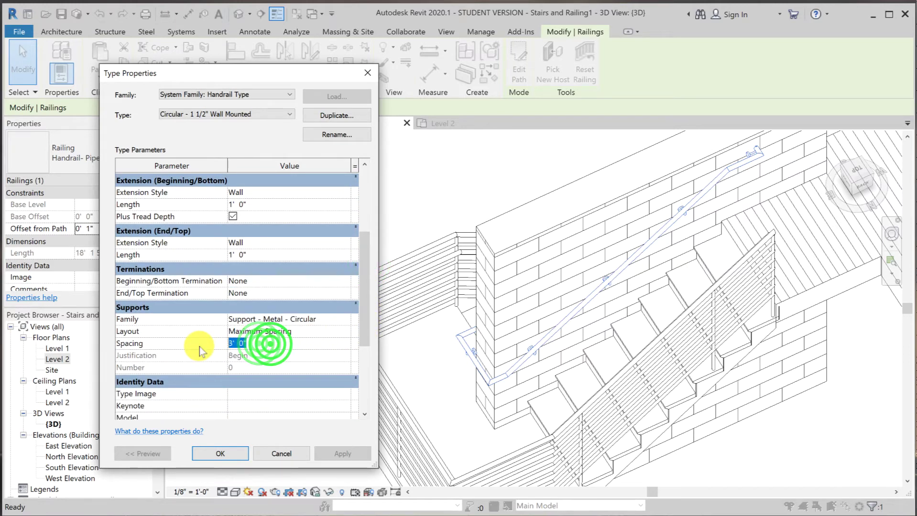
pyautogui.write('2')
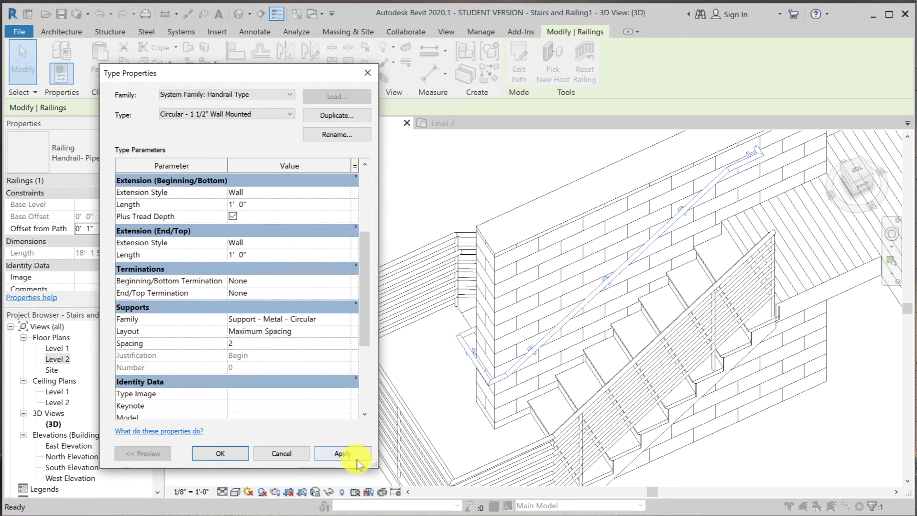
pyautogui.click(343, 454)
pyautogui.click(223, 454)
pyautogui.click(228, 455)
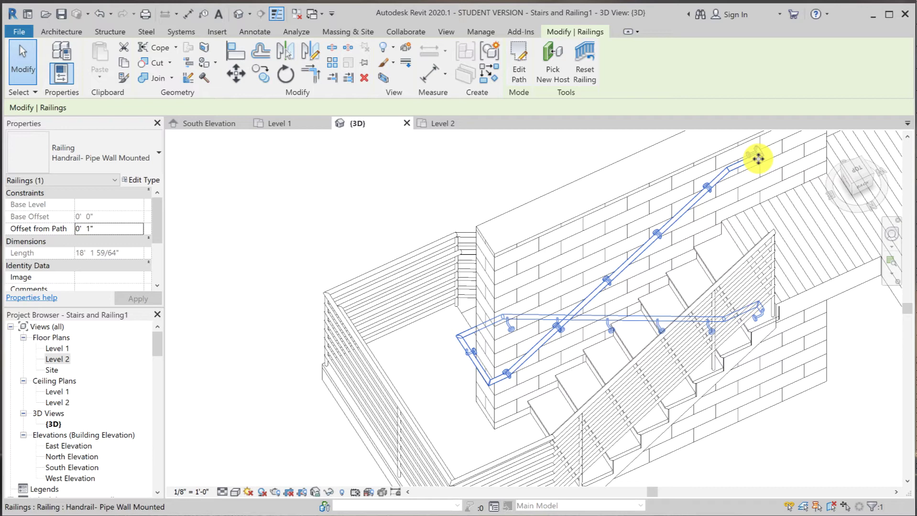
# Set the handrail supports to a Fixed Distance layout with Center justification.
pyautogui.press('Escape')
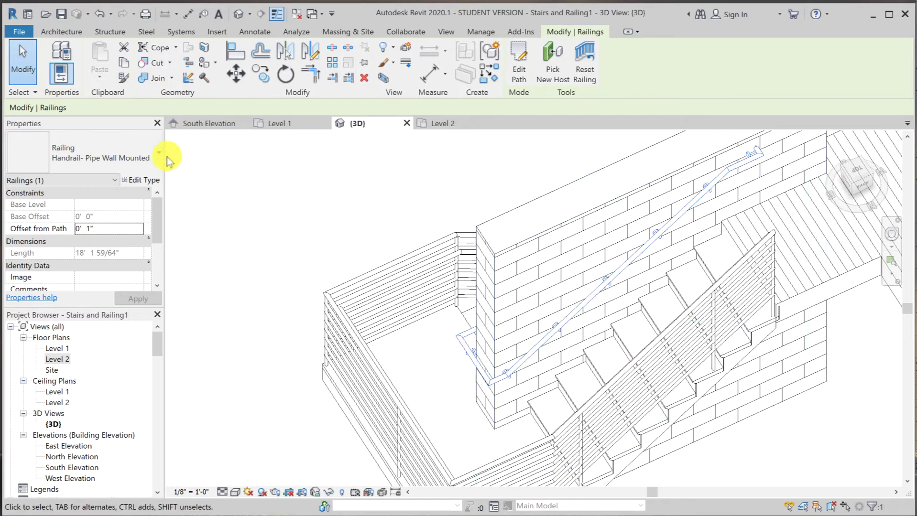
pyautogui.click(149, 181)
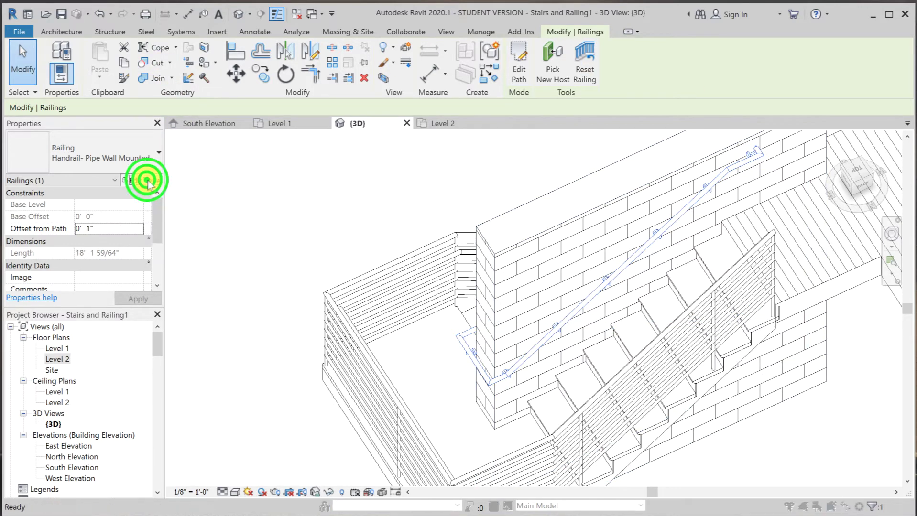
pyautogui.moveTo(363, 261); pyautogui.dragTo(360, 321)
pyautogui.click(345, 368)
pyautogui.click(306, 359)
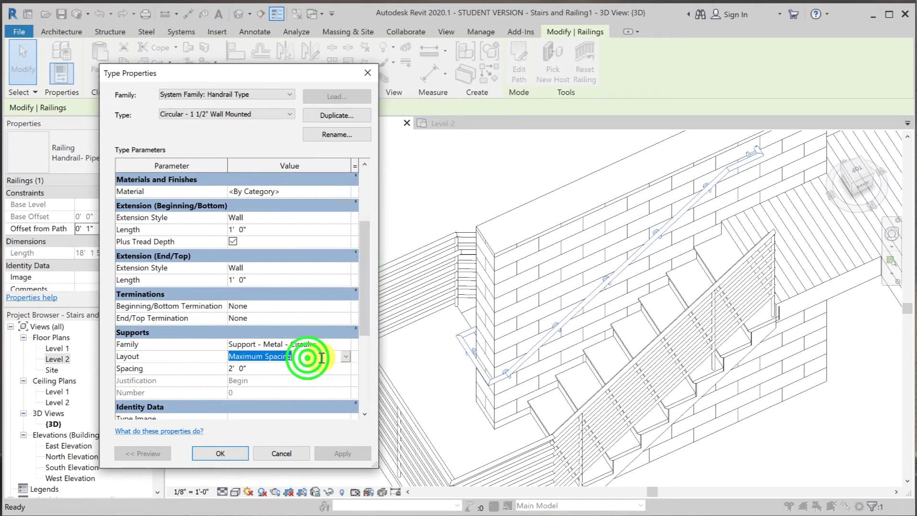
pyautogui.click(346, 357)
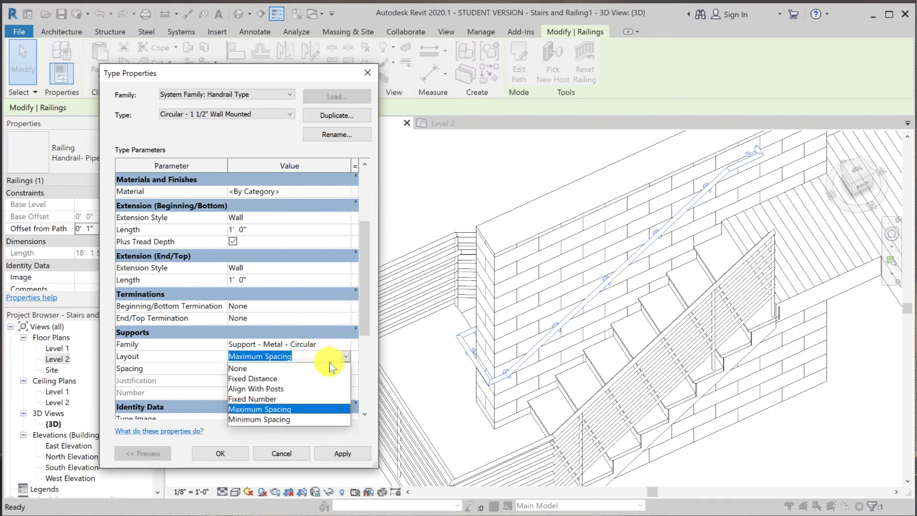
pyautogui.click(258, 380)
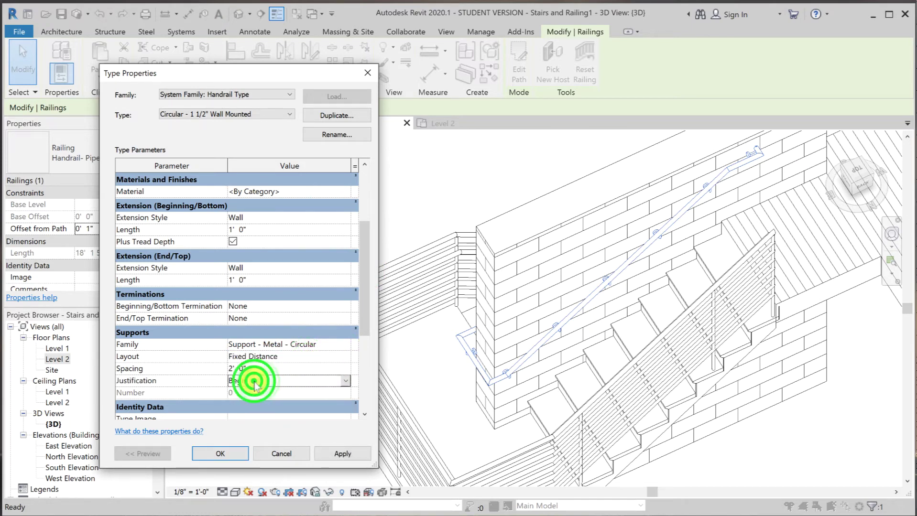
pyautogui.click(343, 380)
pyautogui.click(343, 381)
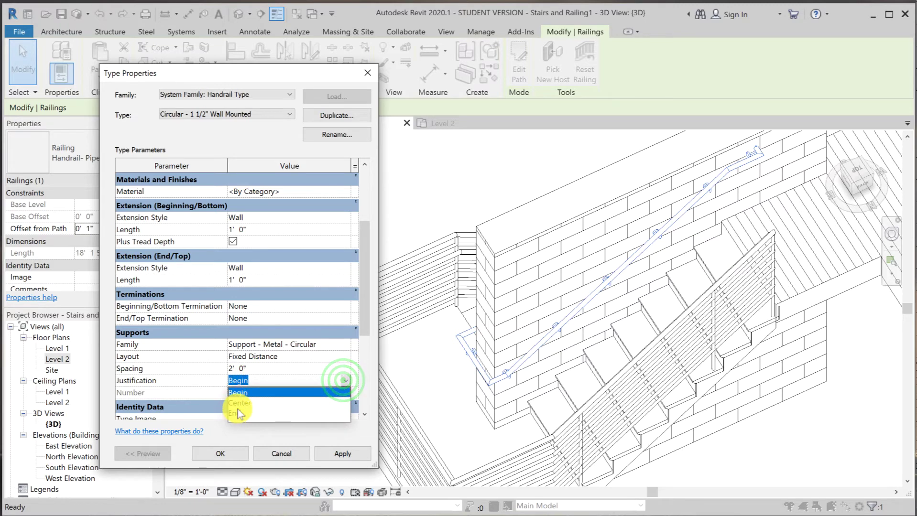
pyautogui.click(240, 404)
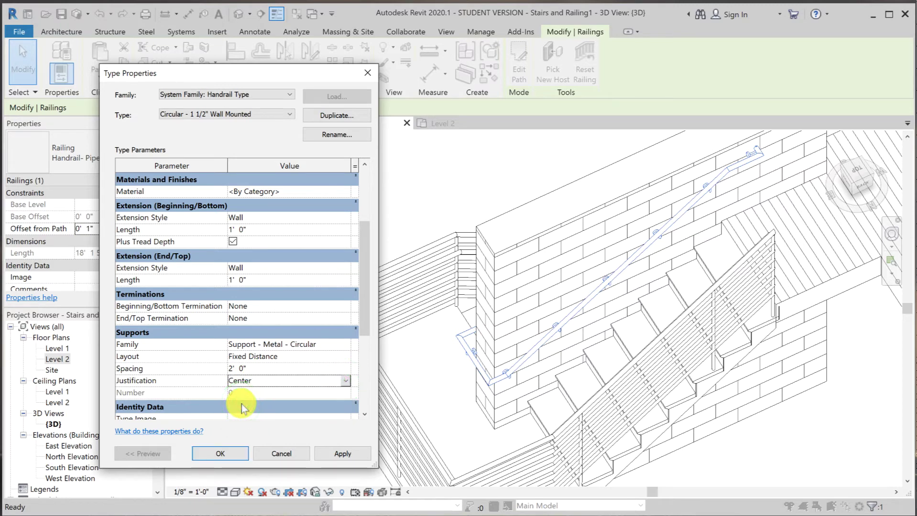
# Set the support spacing to 3' 0" and confirm both type dialogs.
pyautogui.click(258, 369)
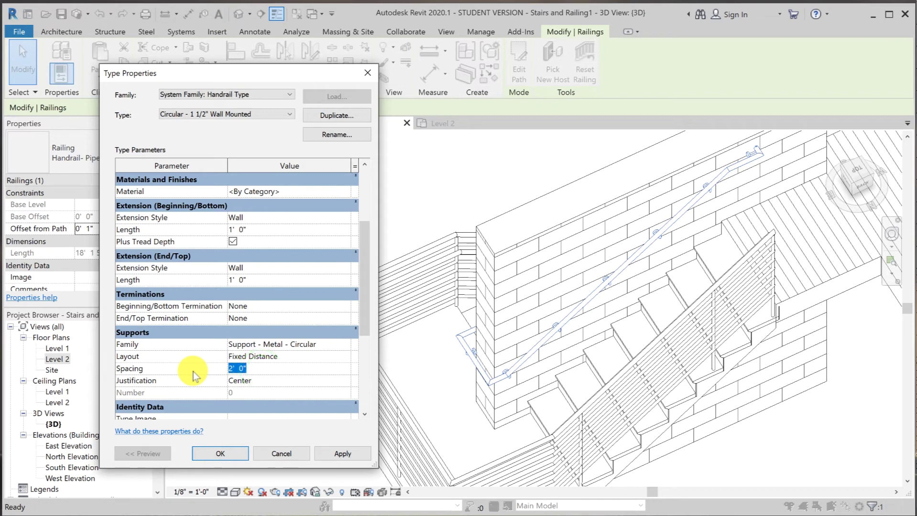
pyautogui.write('3')
pyautogui.click(337, 454)
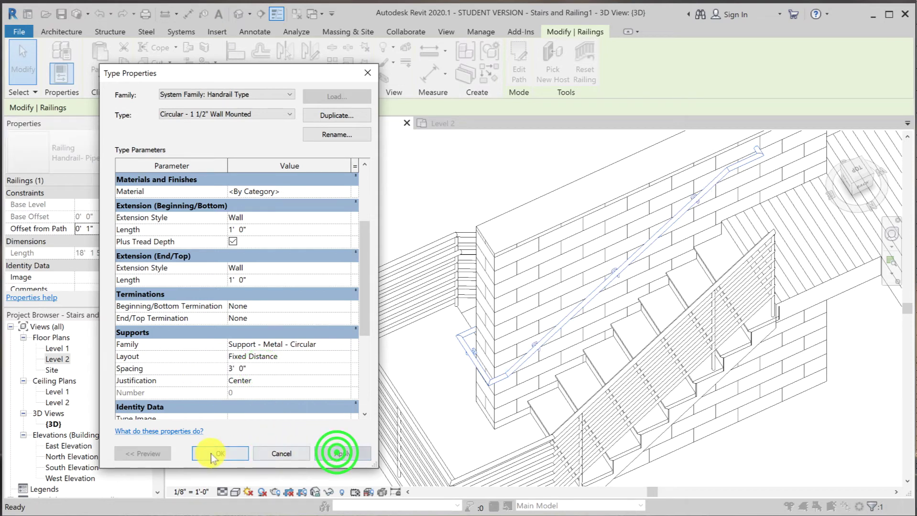
pyautogui.click(210, 453)
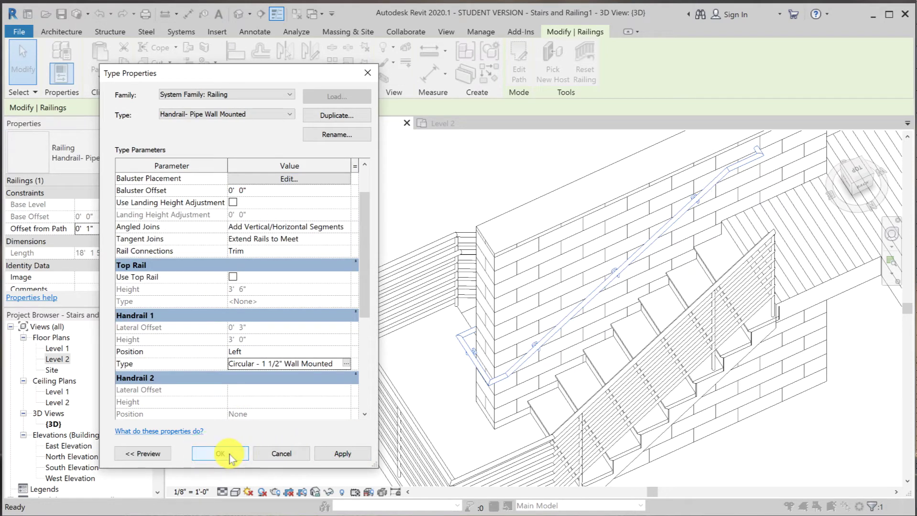
pyautogui.click(229, 455)
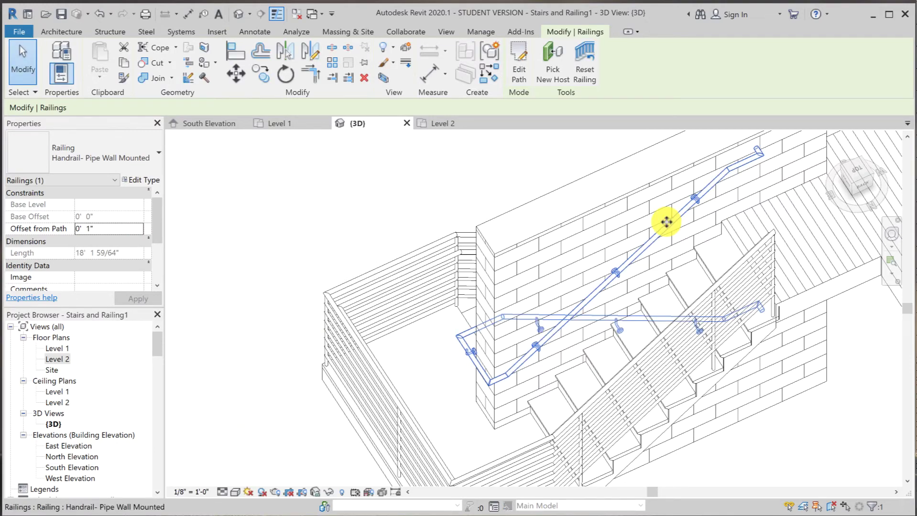
# Orbit down the stair, then open the Level 1 floor plan and zoom in.
pyautogui.keyDown('shift'); pyautogui.moveTo(666, 222); pyautogui.dragTo(539, 211, button='middle'); pyautogui.keyUp('shift')
pyautogui.scroll(3, 567, 260)
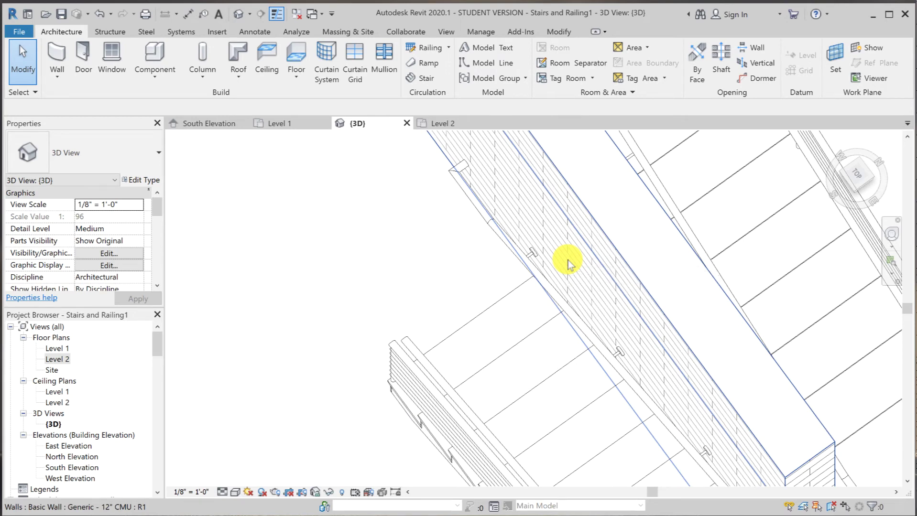
pyautogui.doubleClick(51, 349)
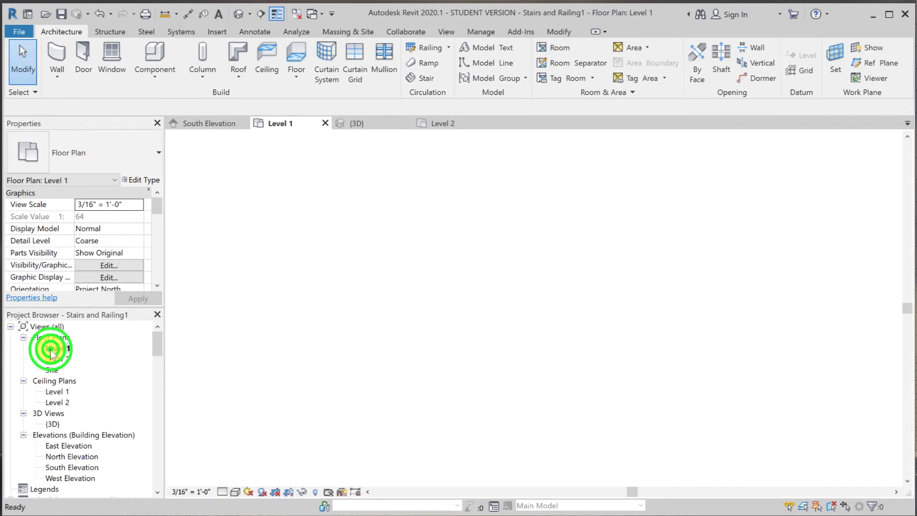
pyautogui.scroll(3, 521, 292)
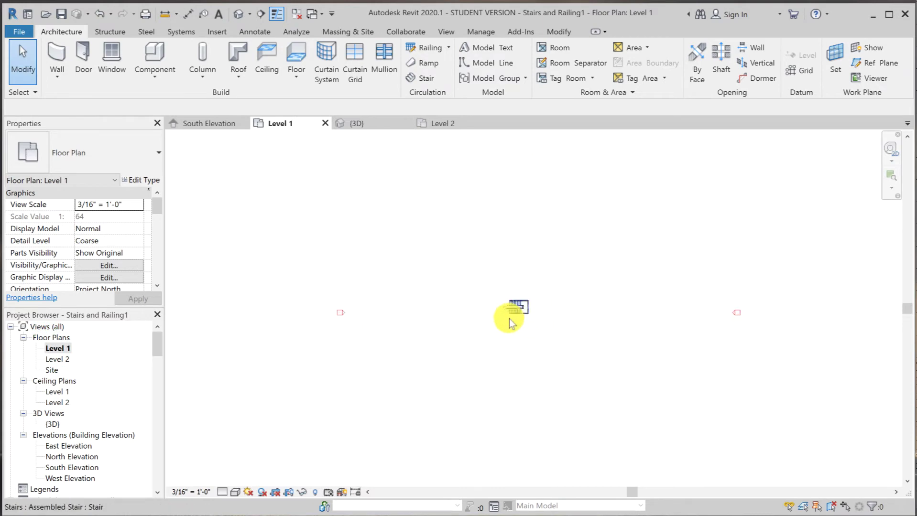
pyautogui.scroll(6, 526, 304)
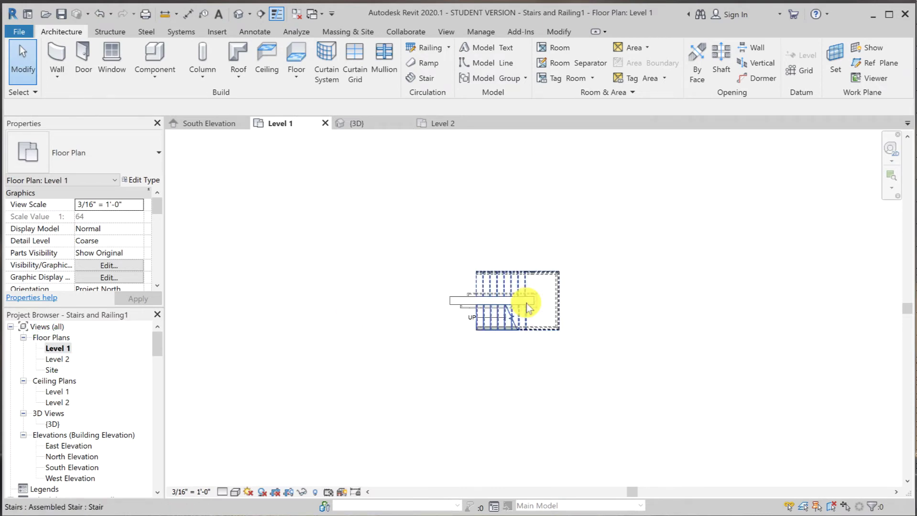
pyautogui.scroll(5, 527, 304)
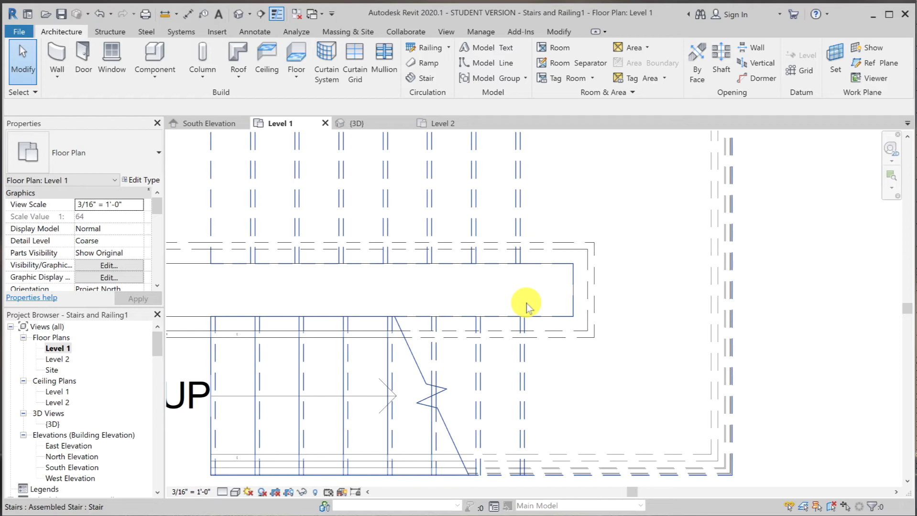
# Return to the 3D view and zoom in on the stair from directly above.
pyautogui.click(367, 122)
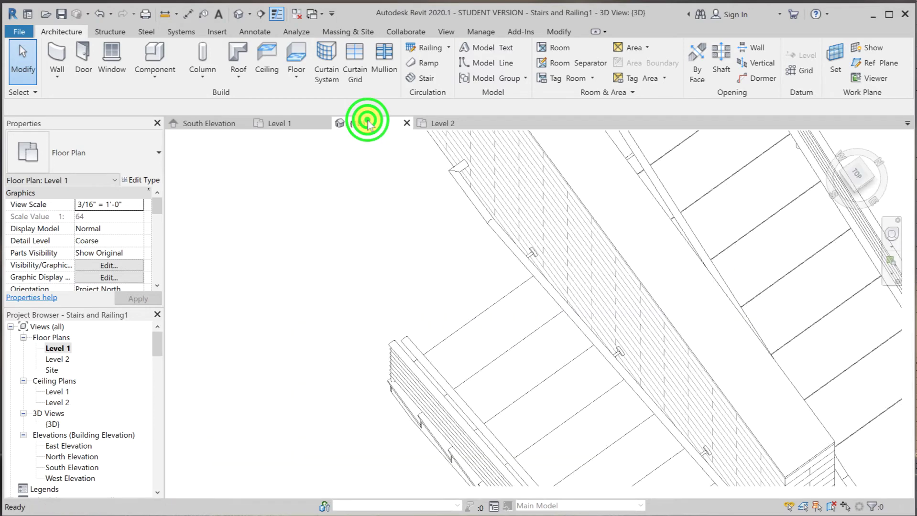
pyautogui.click(857, 175)
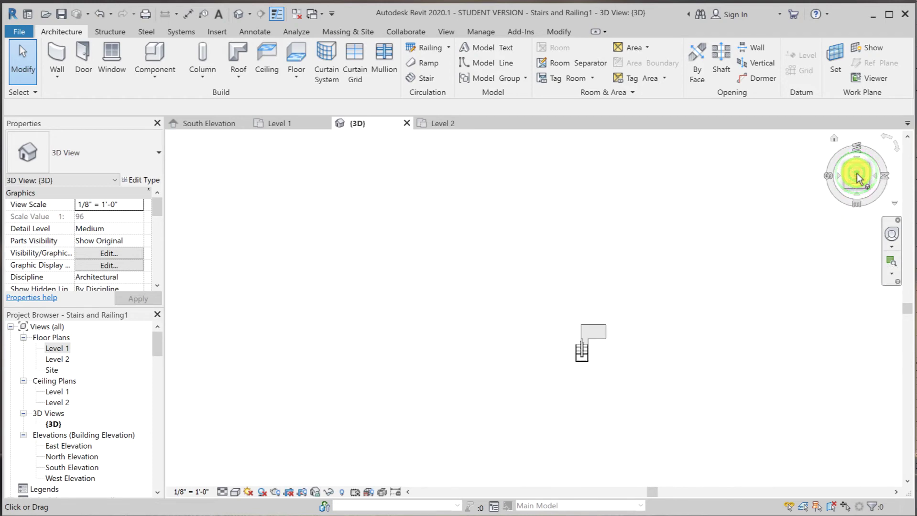
pyautogui.scroll(6, 514, 327)
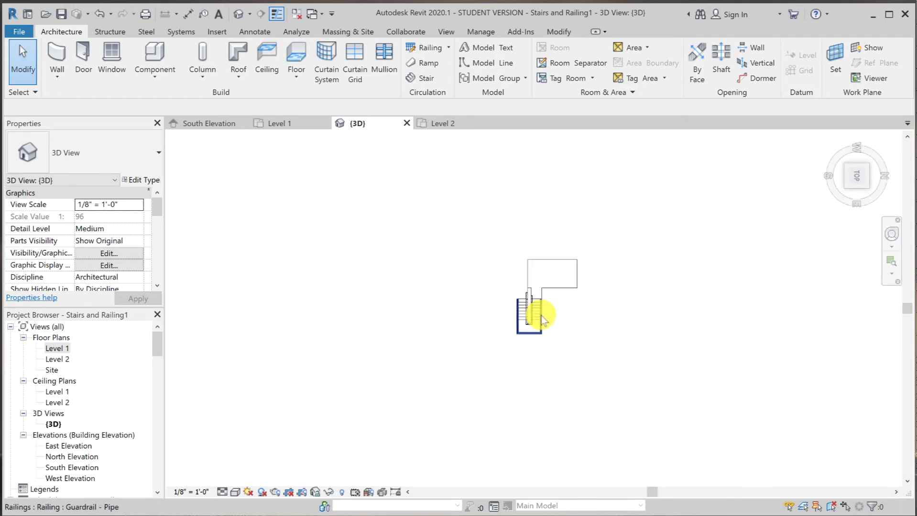
pyautogui.scroll(8, 489, 312)
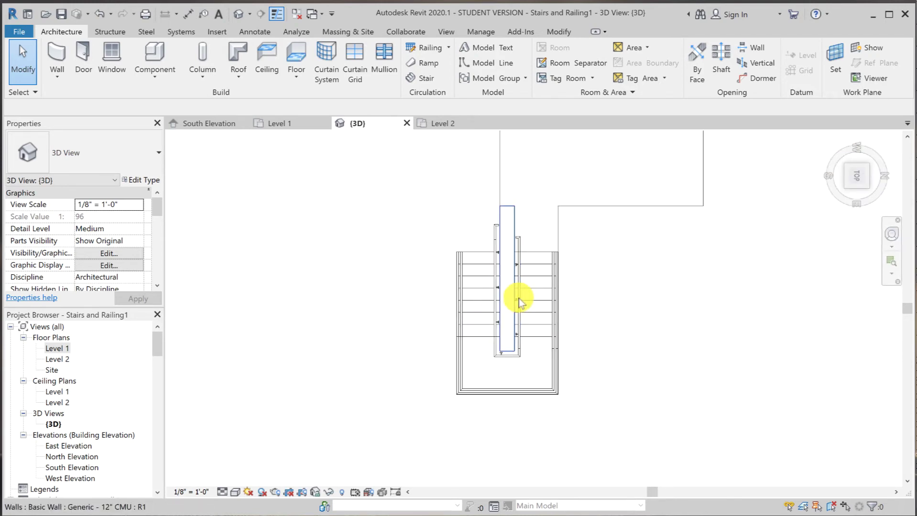
pyautogui.scroll(5, 505, 294)
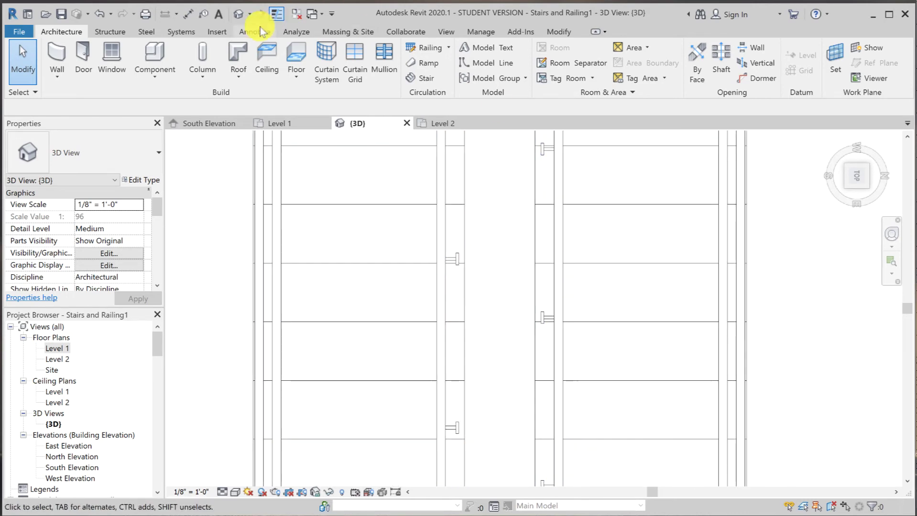
# Start a dimension from the support edge, cancel it, and select the wall-mounted handrail.
pyautogui.click(187, 13)
pyautogui.scroll(2, 464, 260)
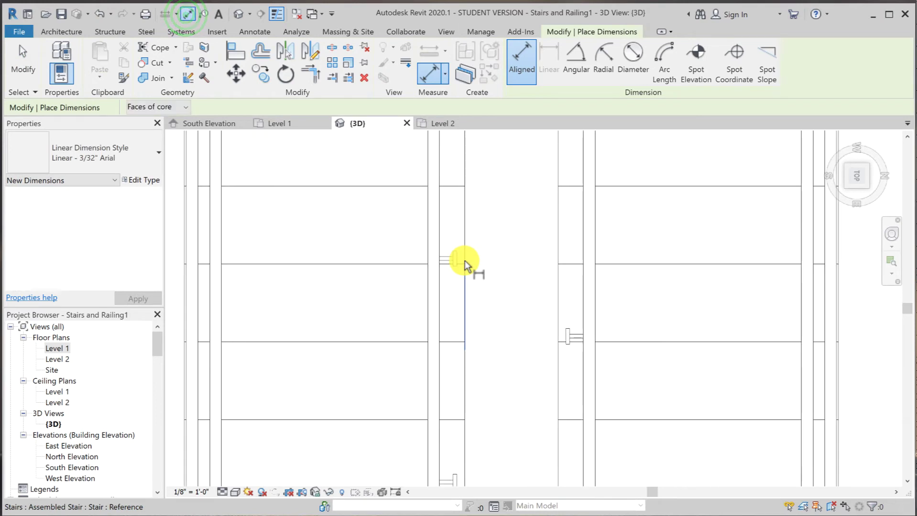
pyautogui.scroll(1, 455, 259)
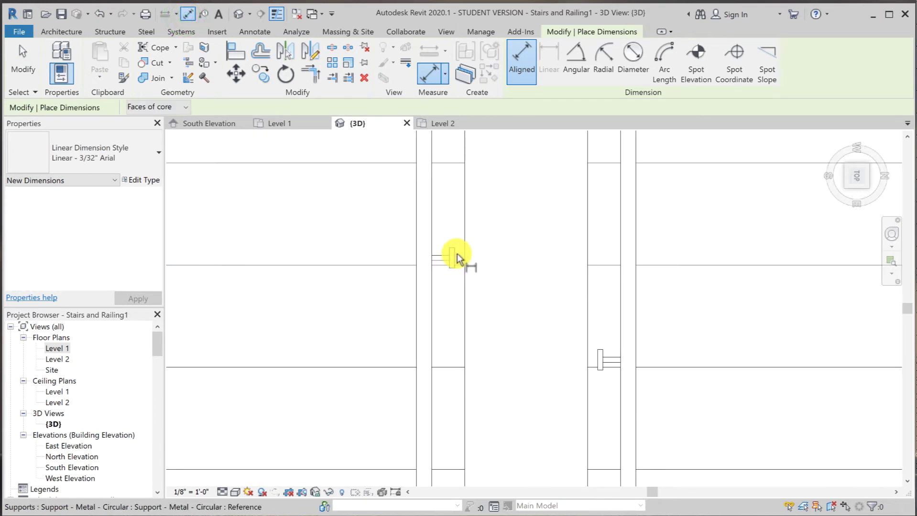
pyautogui.click(457, 254)
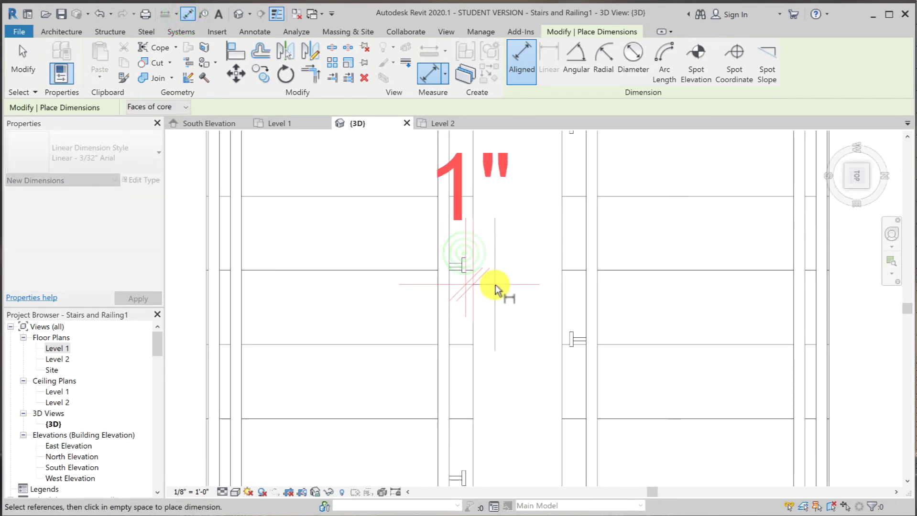
pyautogui.click(24, 65)
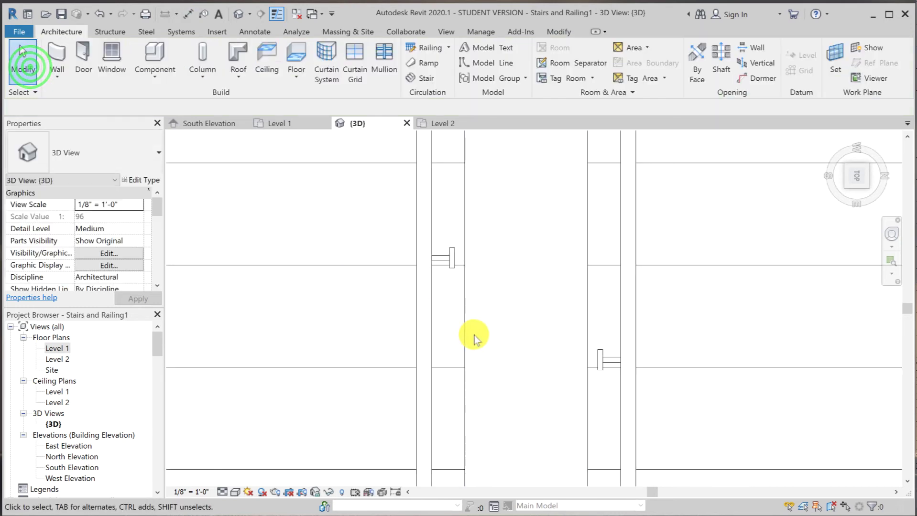
pyautogui.scroll(-2, 474, 335)
pyautogui.click(443, 336)
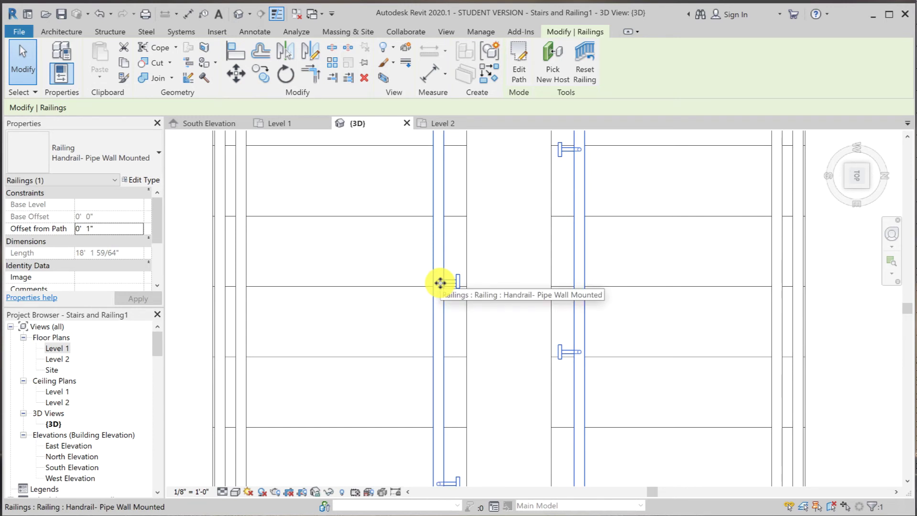
# Change the wall-mounted handrail's Offset from Path from 0' 1" to 0' 0".
pyautogui.click(437, 281)
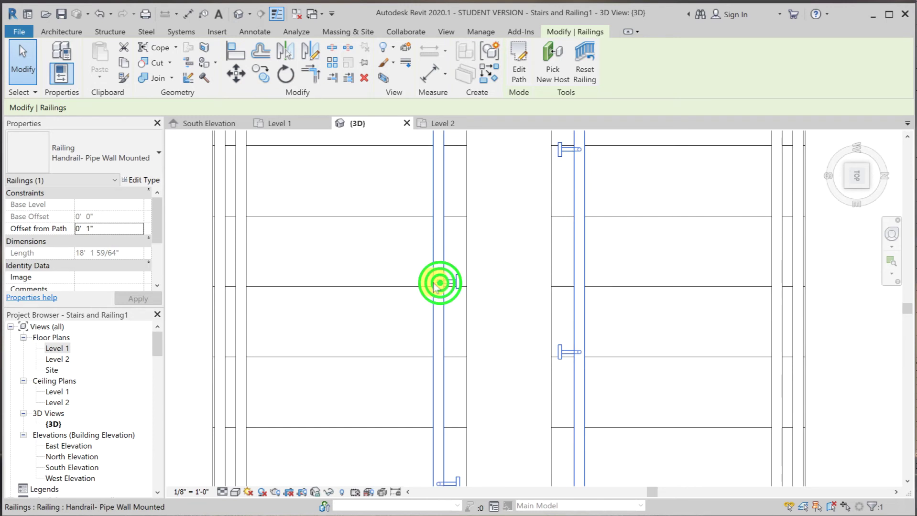
pyautogui.click(88, 230)
pyautogui.doubleClick(88, 229)
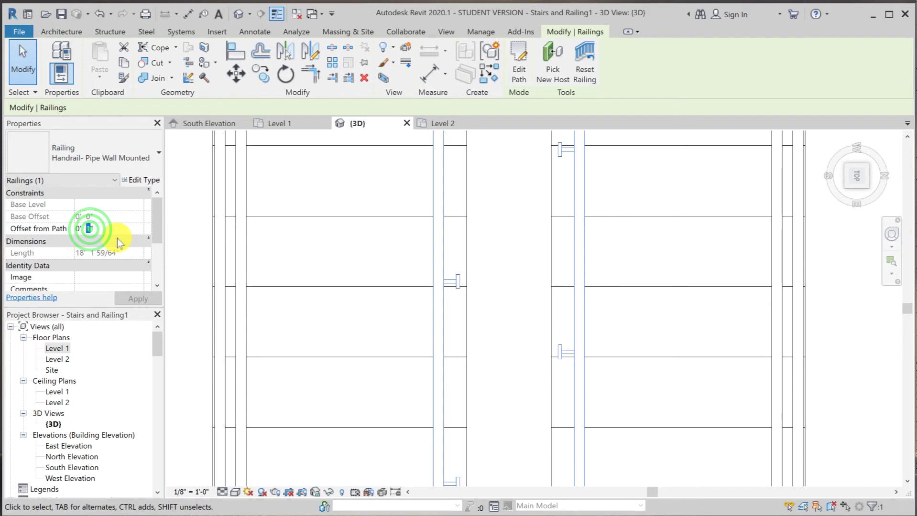
pyautogui.write('0')
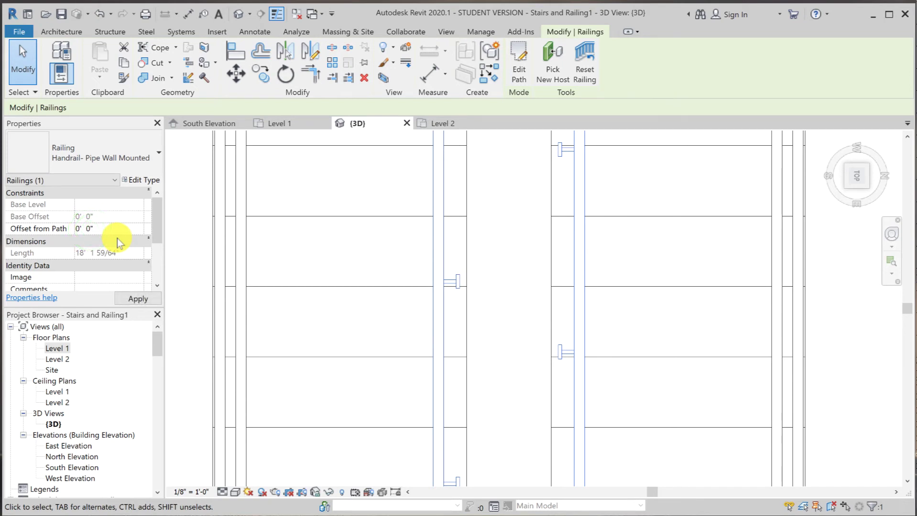
pyautogui.click(429, 281)
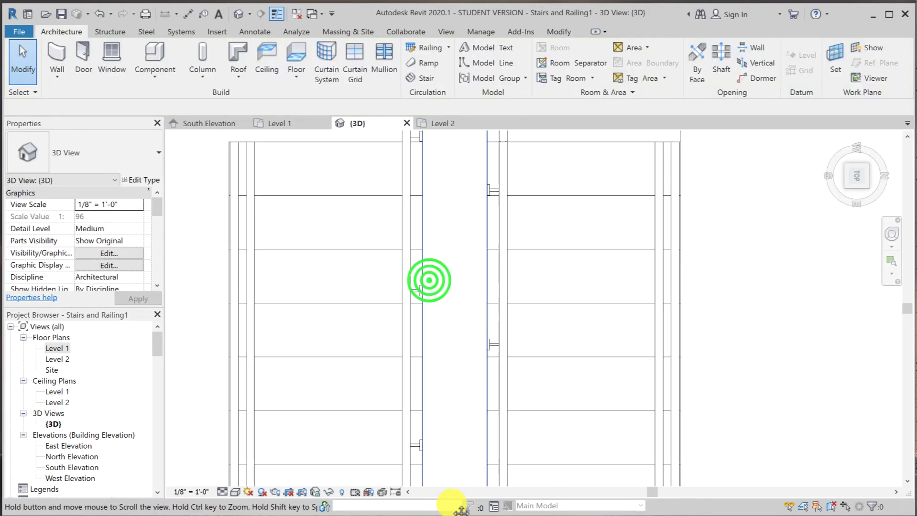
pyautogui.scroll(-2, 467, 256)
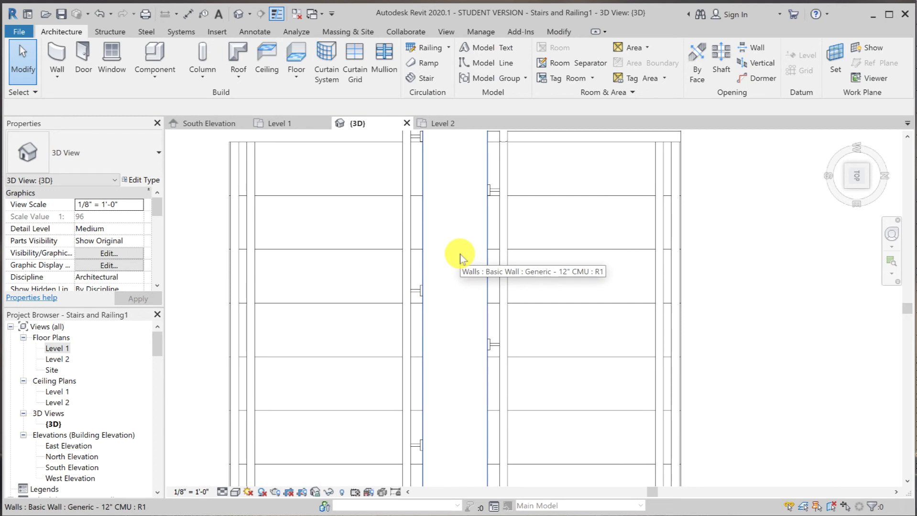
# Return to an isometric 3D view, zoom in on the stair, and select the Guardrail - Pipe railing.
pyautogui.click(835, 138)
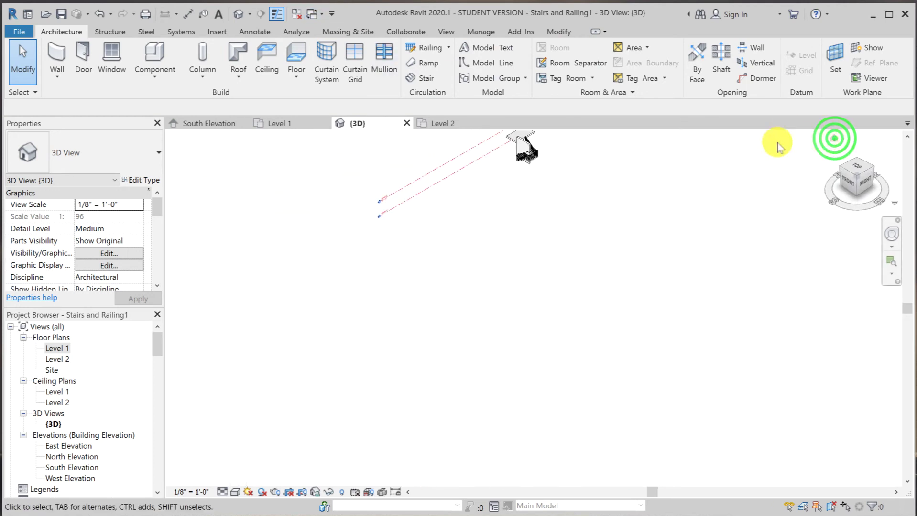
pyautogui.scroll(4, 531, 301)
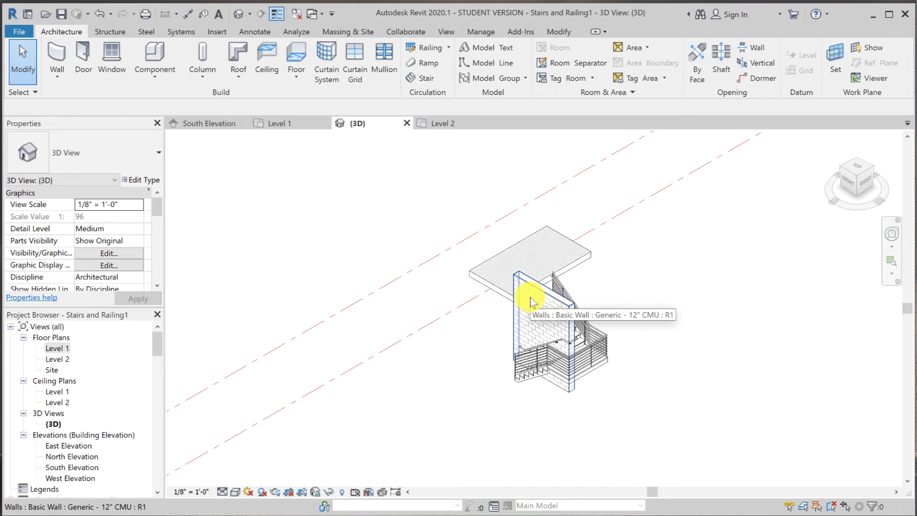
pyautogui.scroll(8, 526, 334)
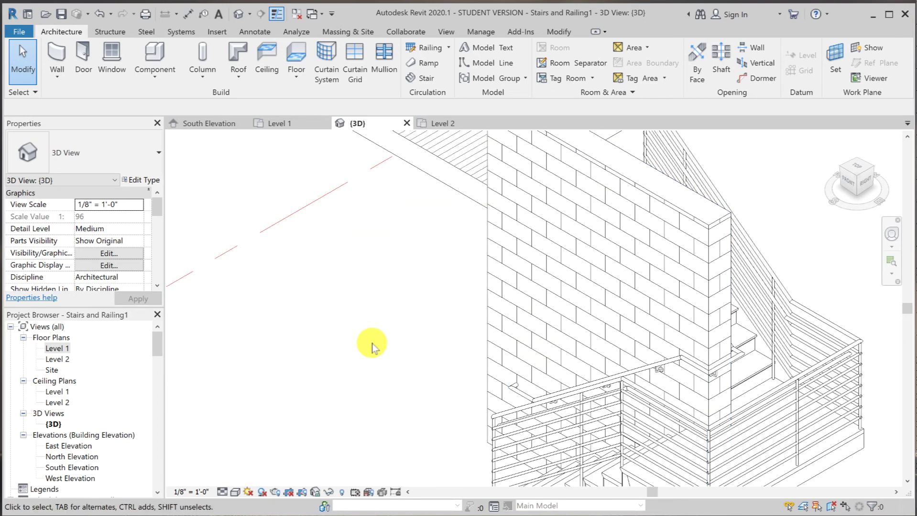
pyautogui.click(495, 444)
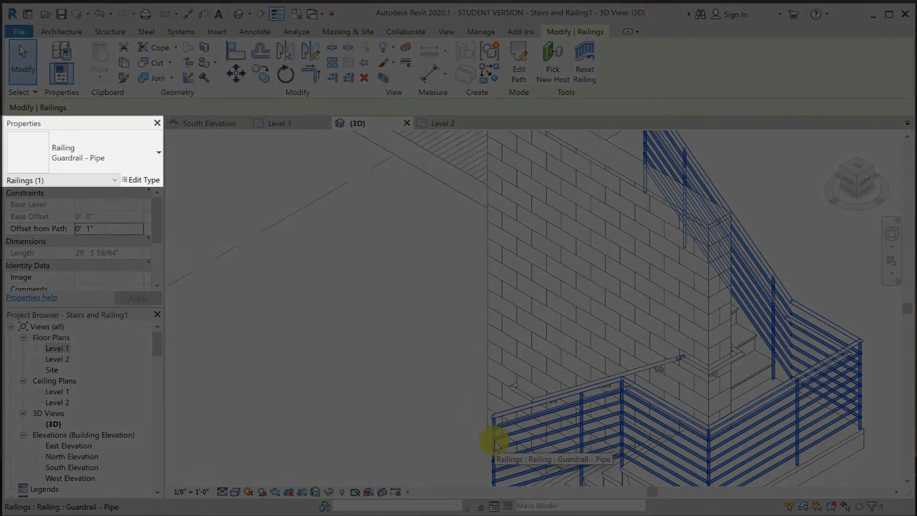
pyautogui.click(495, 440)
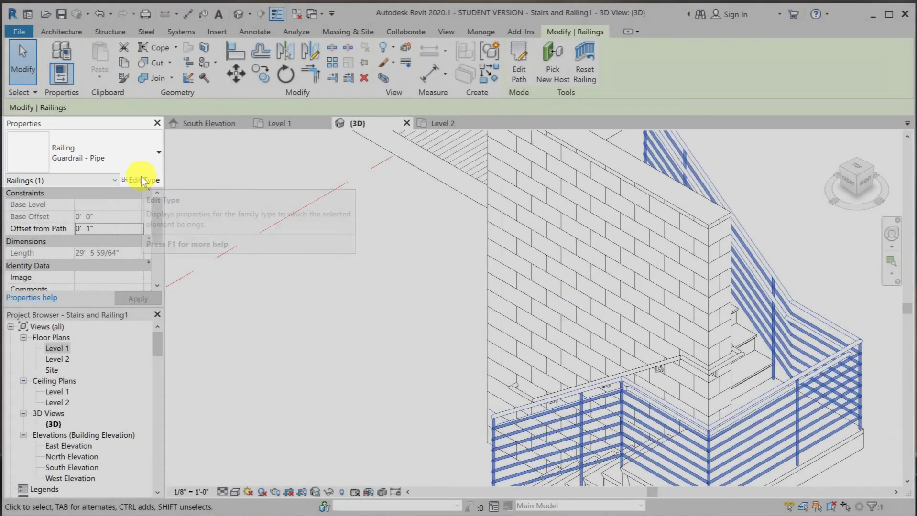
# Duplicate the guardrail's Circular - 1 1/2" top rail type as 'Circular - 1 1/2" with Extension'.
pyautogui.click(141, 180)
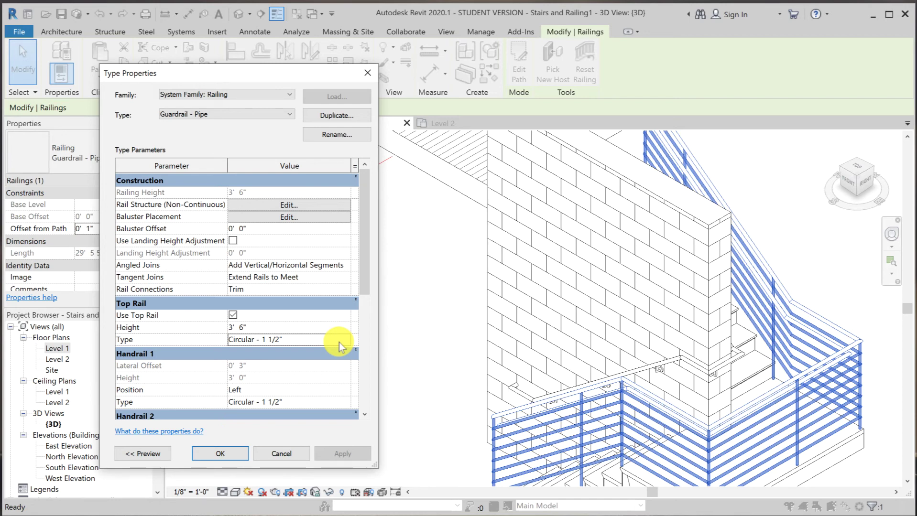
pyautogui.click(342, 341)
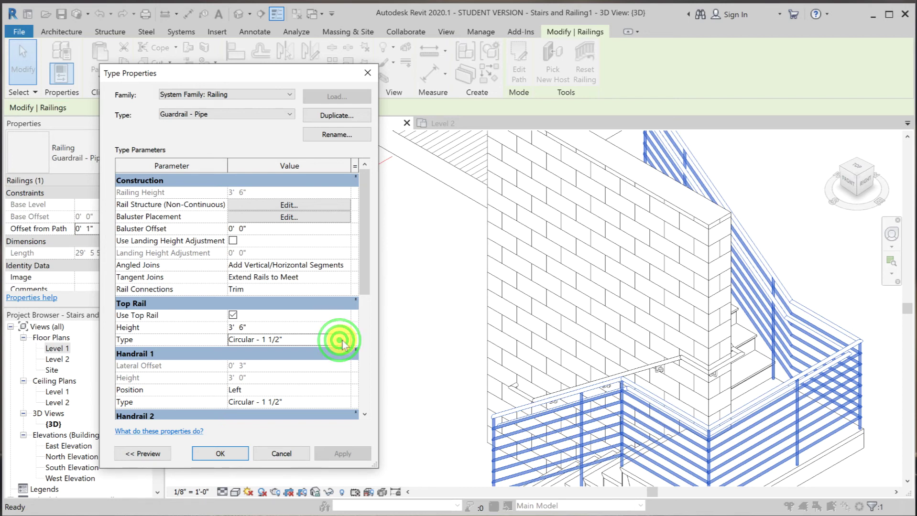
pyautogui.click(342, 340)
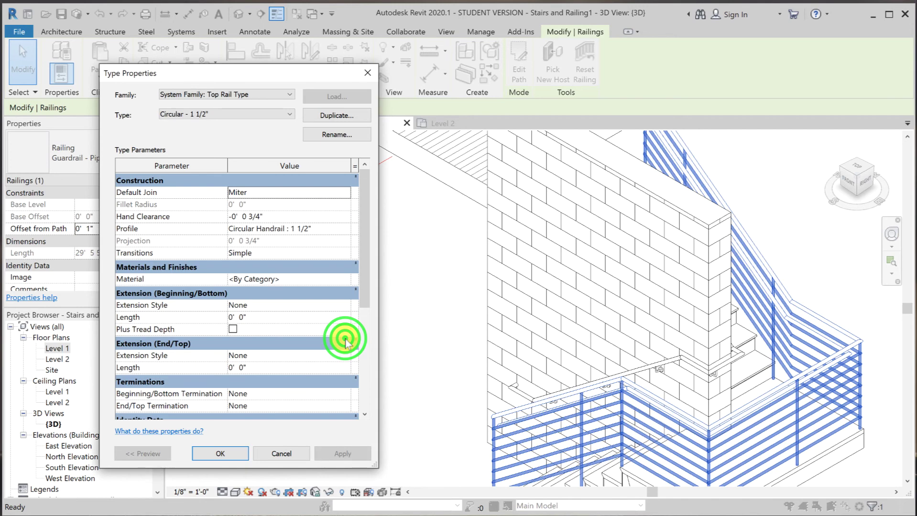
pyautogui.click(331, 118)
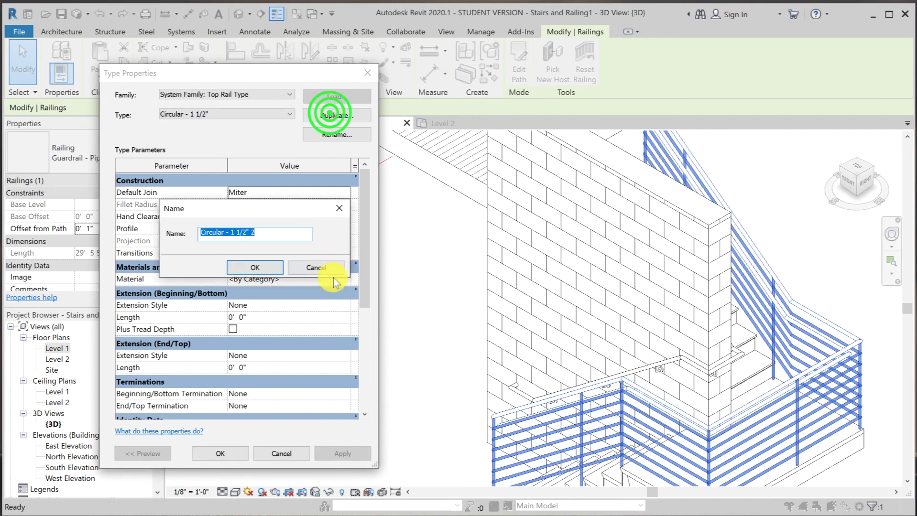
pyautogui.click(264, 235)
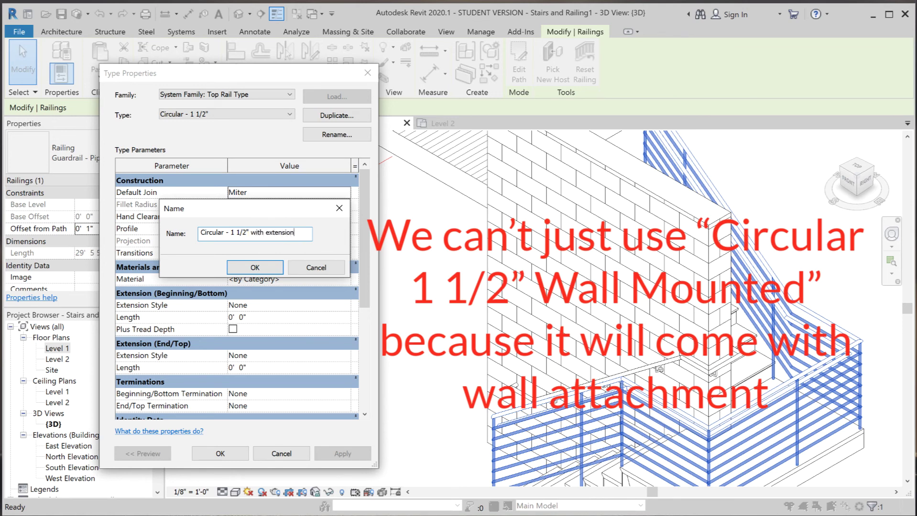
pyautogui.click(270, 234)
pyautogui.press('BackSpace')
pyautogui.click(254, 267)
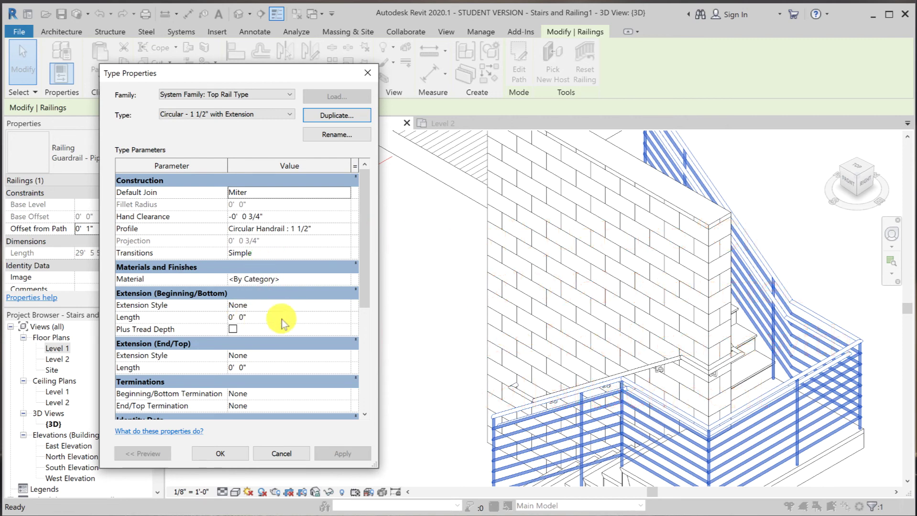
# Set the top rail's bottom extension to Post style, 12" long, plus tread depth.
pyautogui.click(325, 307)
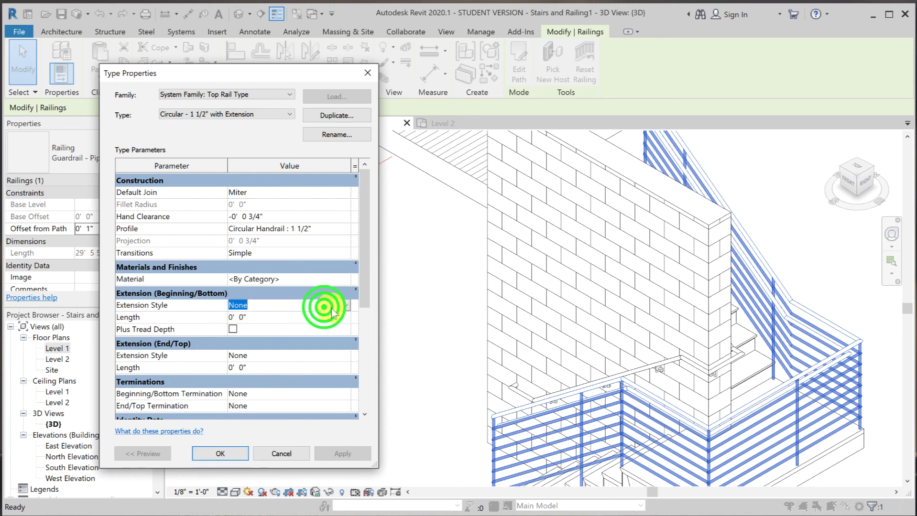
pyautogui.click(345, 306)
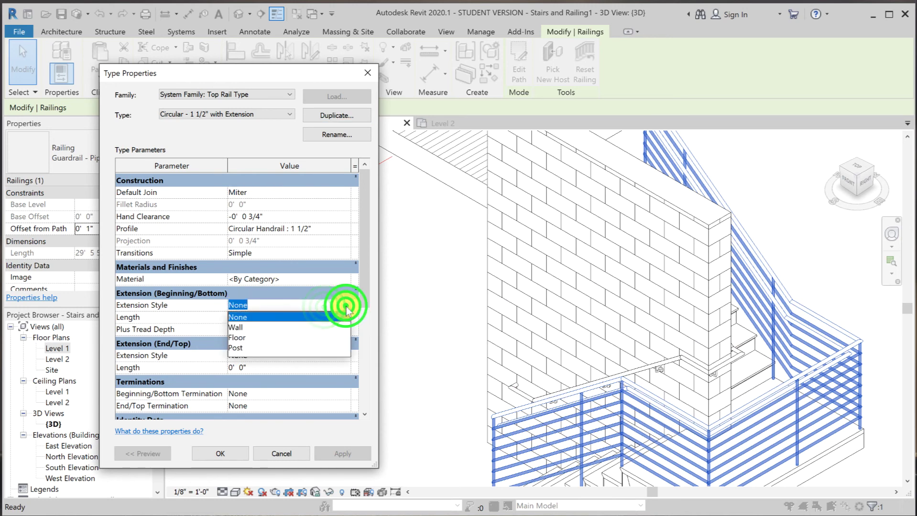
pyautogui.click(237, 350)
pyautogui.click(241, 318)
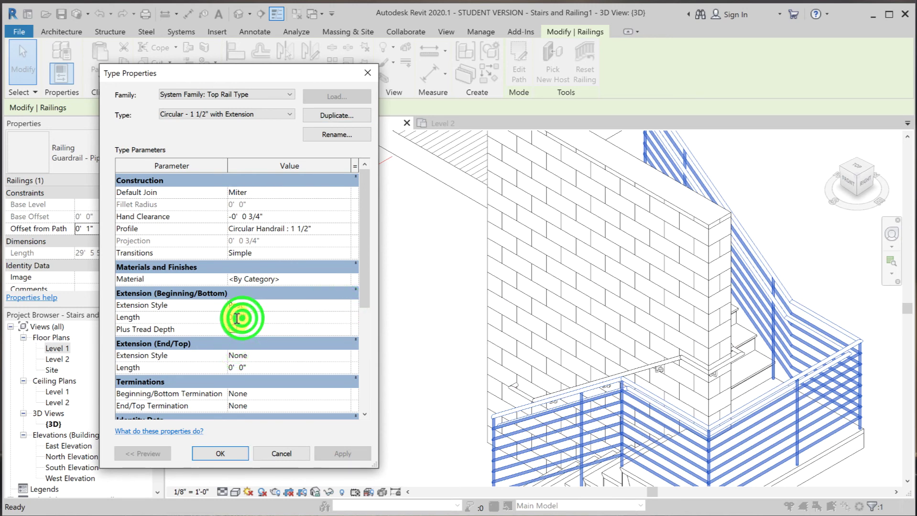
pyautogui.write('12"')
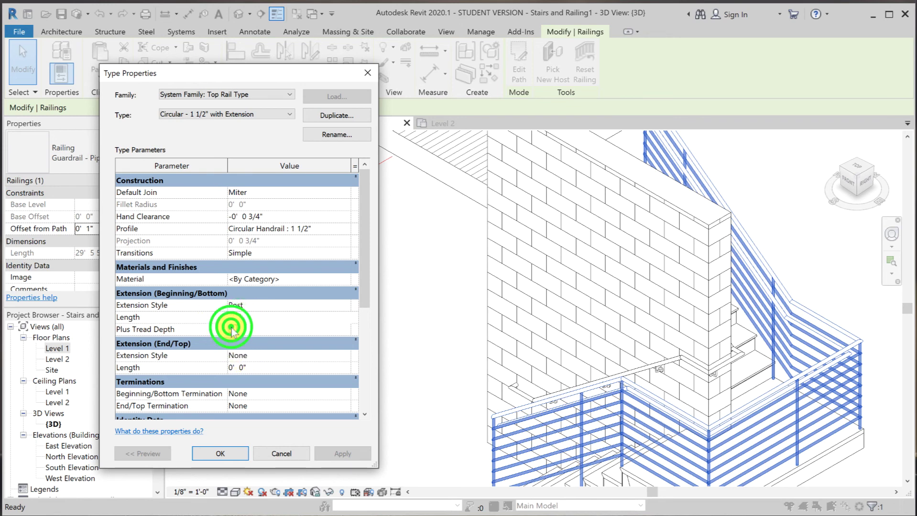
pyautogui.click(231, 330)
# Set the top extension to Post style with a 12" length and confirm the rail type.
pyautogui.click(295, 359)
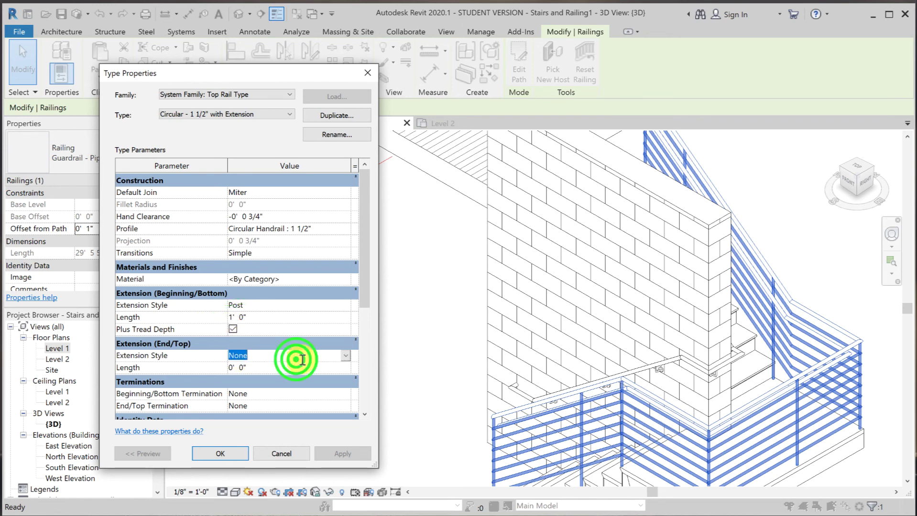
pyautogui.click(344, 356)
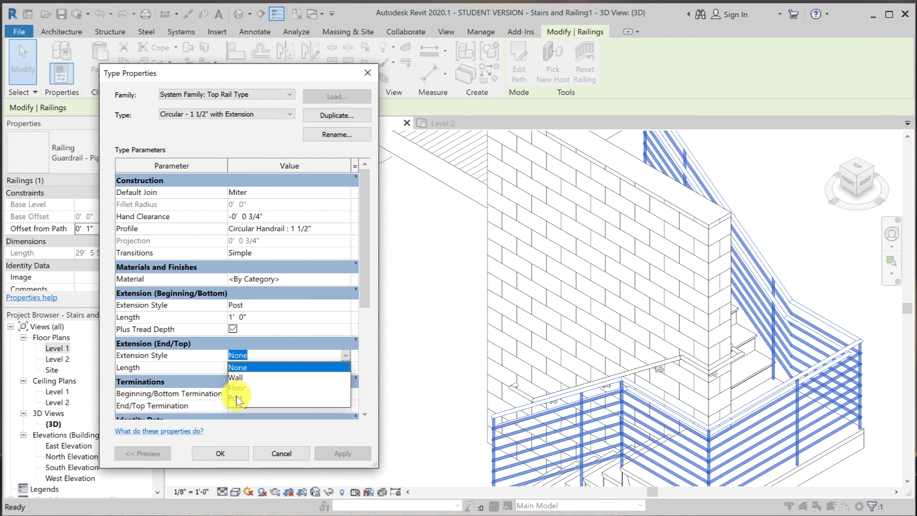
pyautogui.click(236, 395)
pyautogui.click(241, 368)
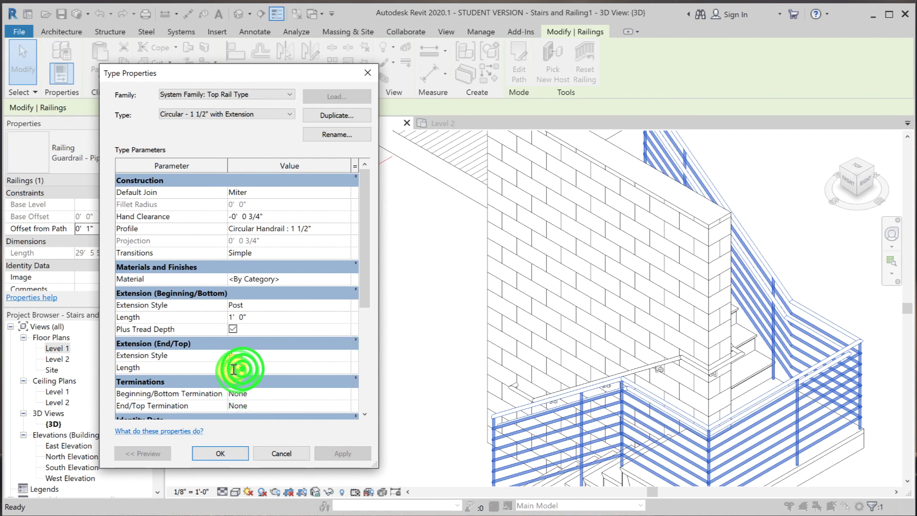
pyautogui.write('12"')
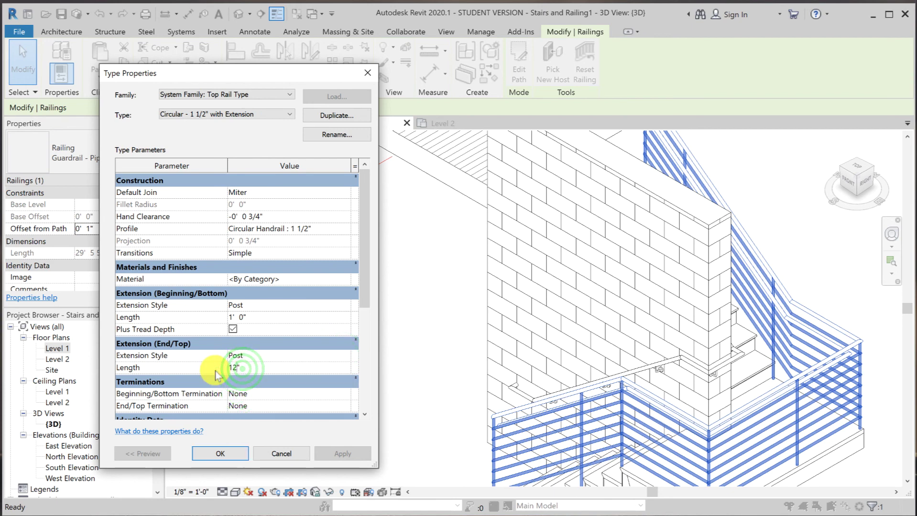
pyautogui.click(223, 453)
# Confirm the guardrail type and orbit the 3D view to inspect the top rail's lower extension.
pyautogui.click(224, 452)
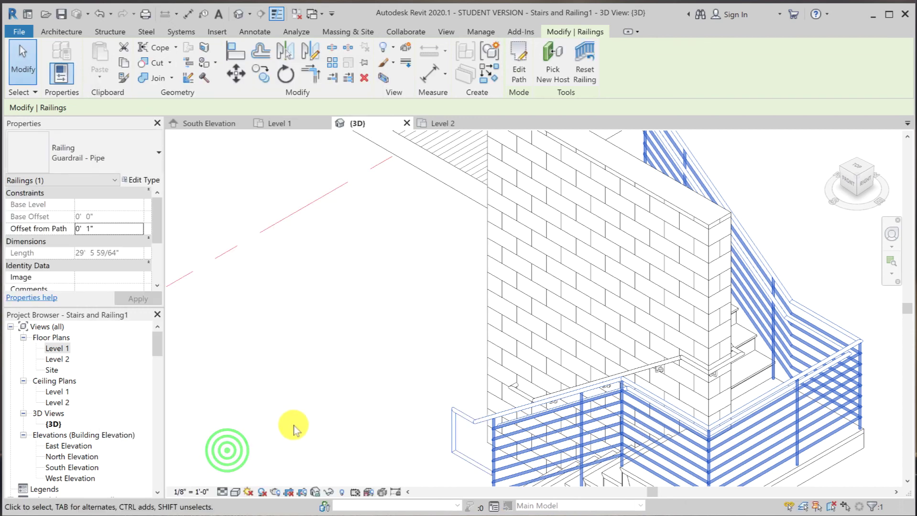
pyautogui.click(293, 425)
pyautogui.click(488, 414)
pyautogui.click(467, 419)
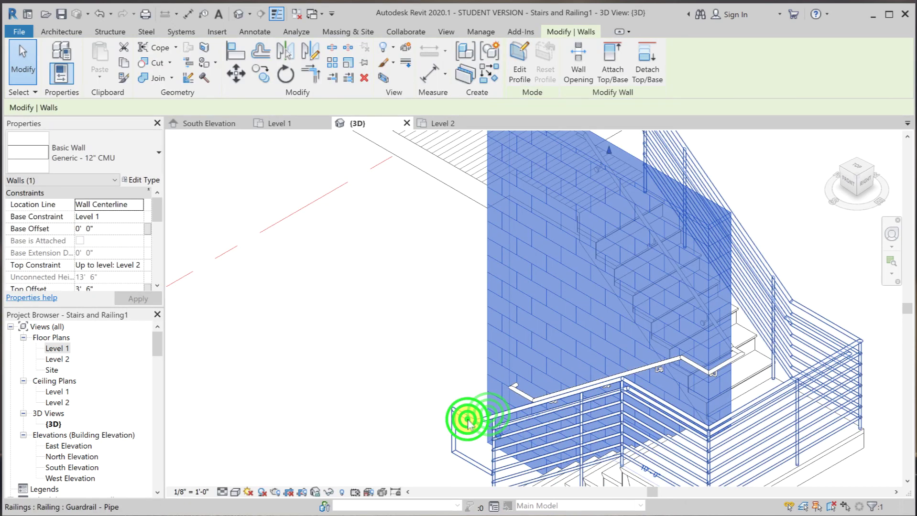
pyautogui.click(468, 420)
pyautogui.keyDown('shift'); pyautogui.moveTo(395, 421); pyautogui.dragTo(454, 433, button='middle'); pyautogui.keyUp('shift')
pyautogui.moveTo(614, 432)
pyautogui.keyDown('shift'); pyautogui.mouseDown(button='middle')
pyautogui.moveTo(539, 450)
pyautogui.moveTo(530, 437)
pyautogui.moveTo(442, 402)
pyautogui.moveTo(479, 404)
pyautogui.mouseUp(button='middle'); pyautogui.keyUp('shift')
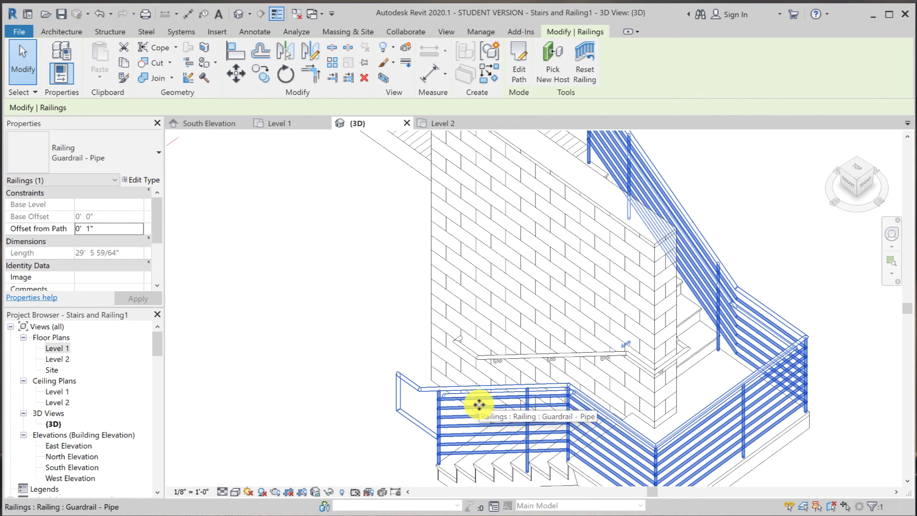